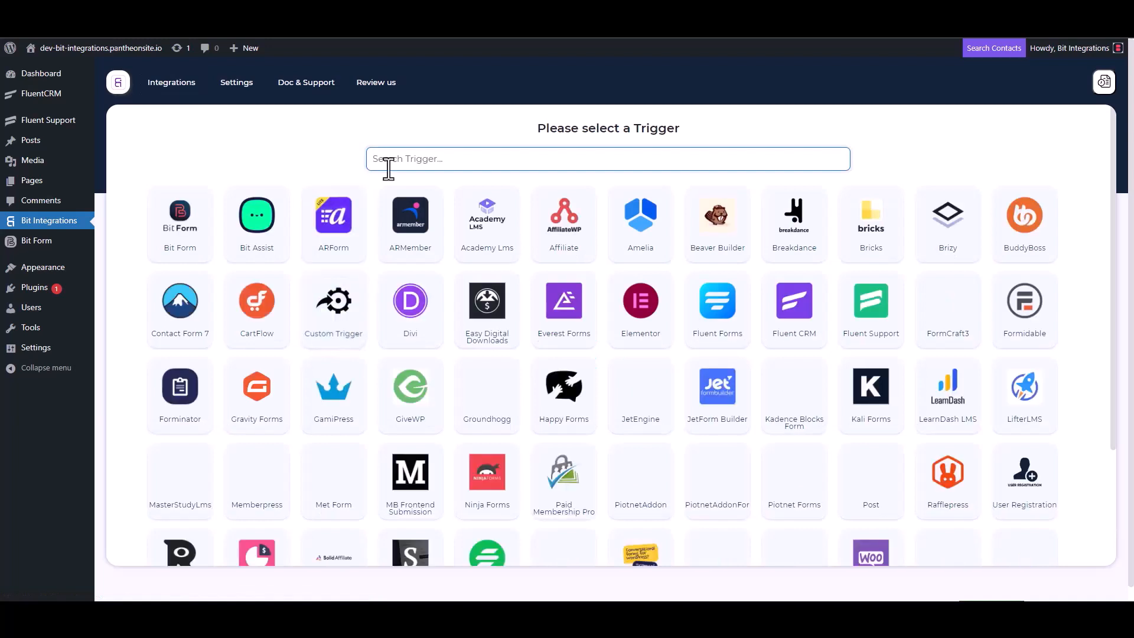
Choose Fluent Support as the trigger, copy its webhook URL, and start fetching test data
click(877, 328)
click(807, 284)
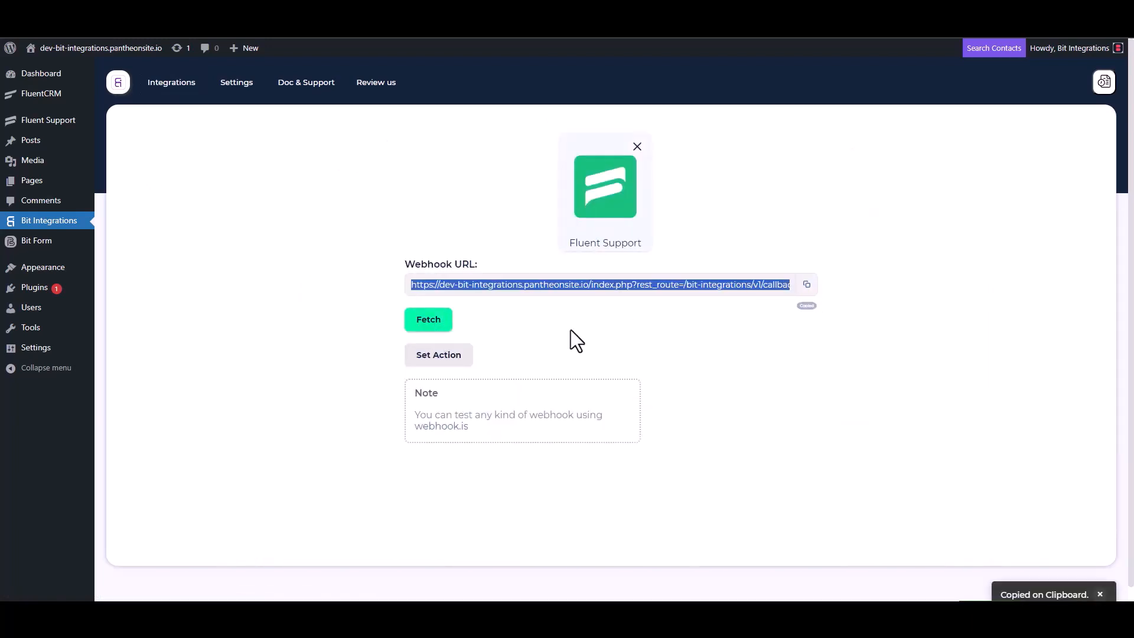
click(426, 324)
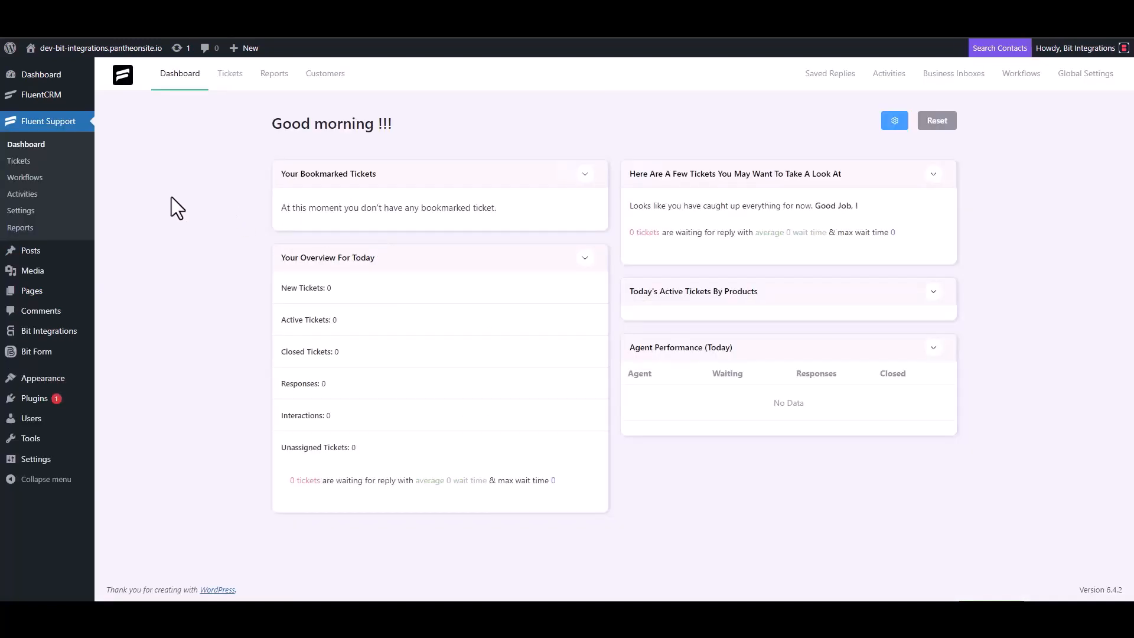
Create an automatic Fluent Support workflow named 'Bit Integrations' and open its editor
click(37, 177)
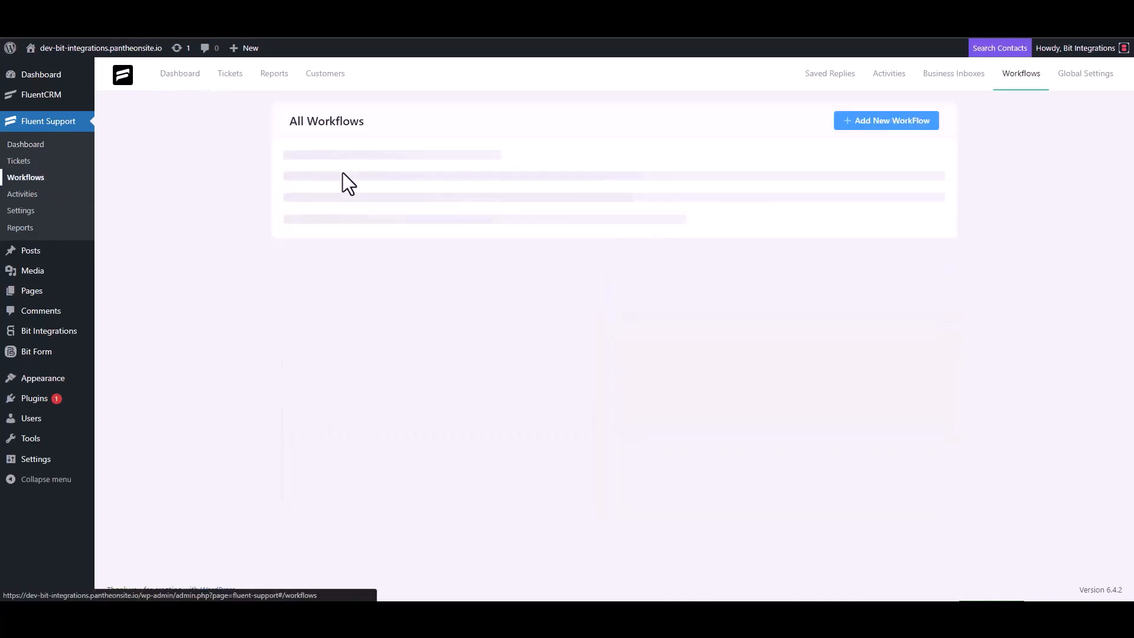
click(872, 131)
click(343, 142)
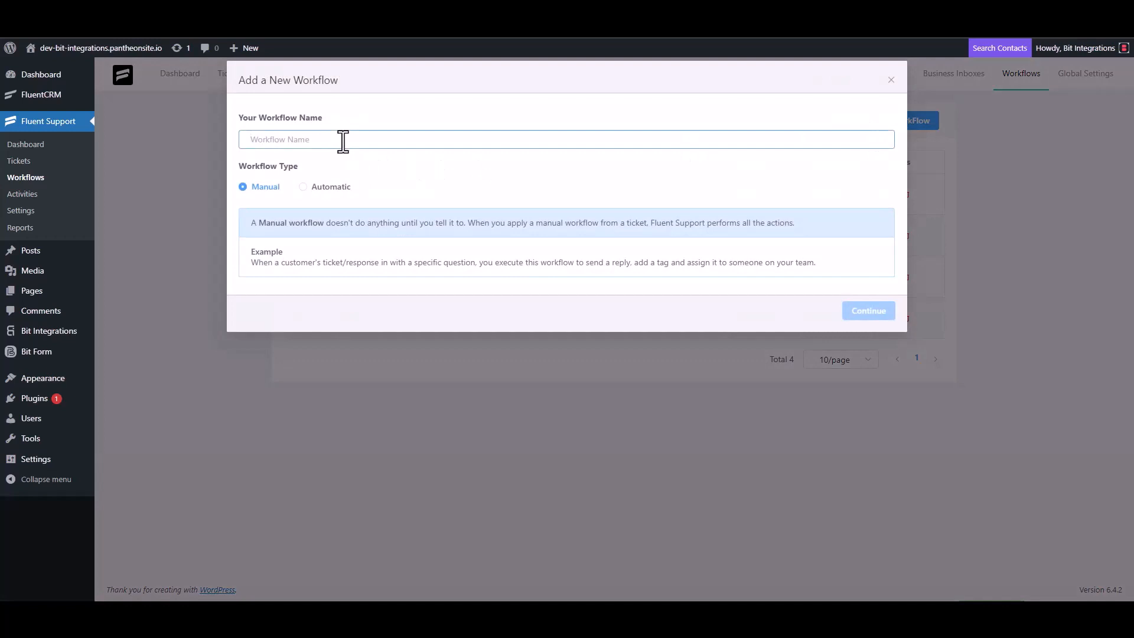
text(Bit Integrations)
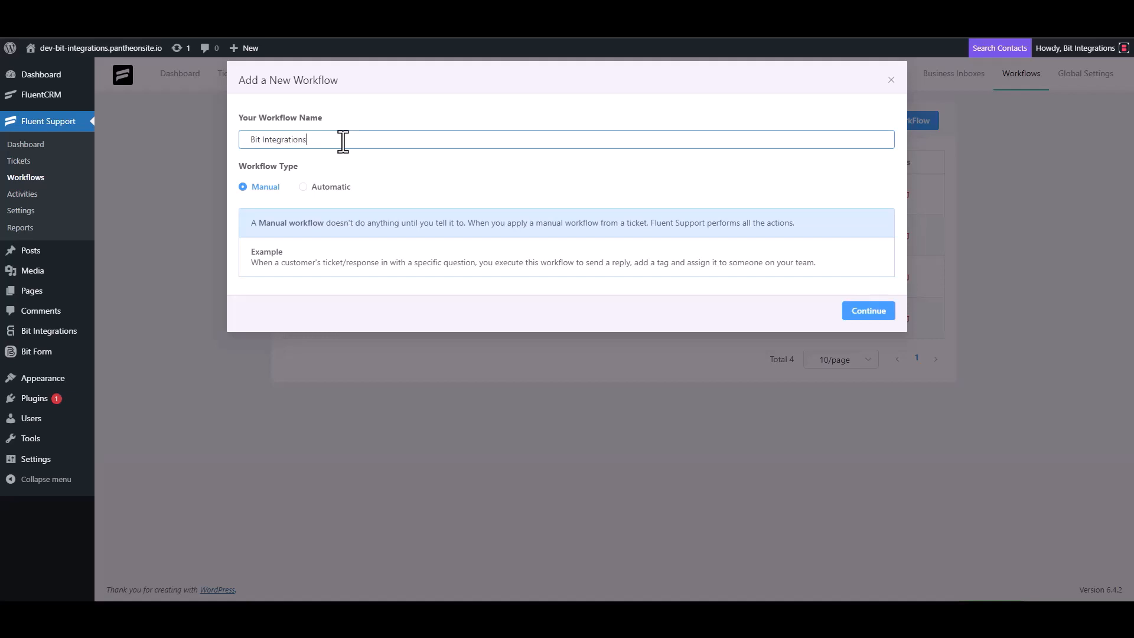
click(314, 187)
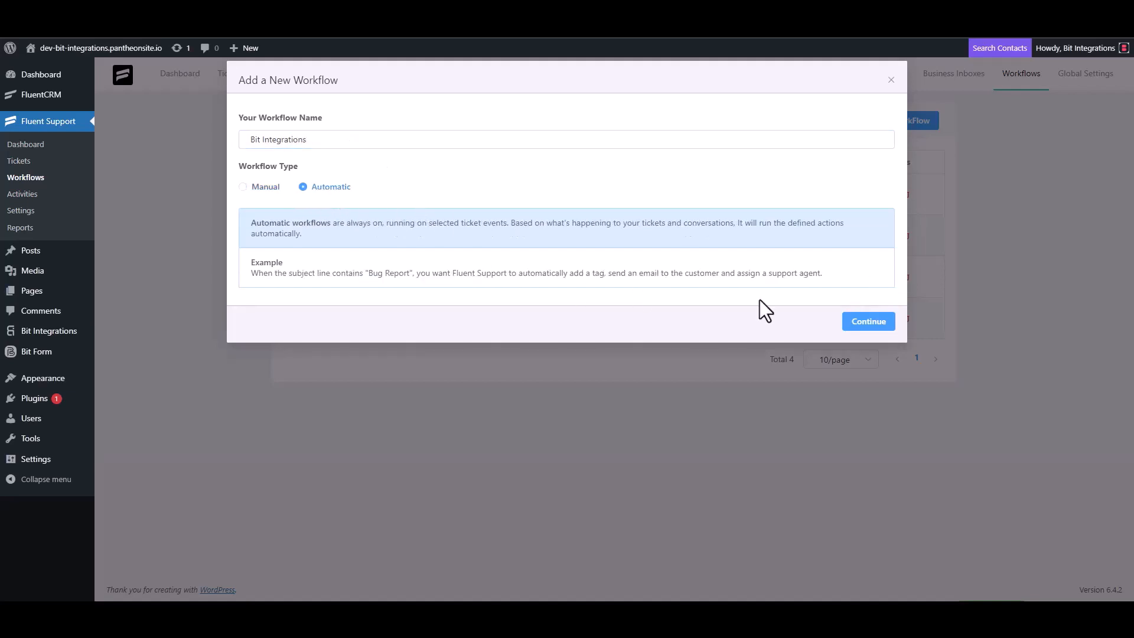
click(866, 324)
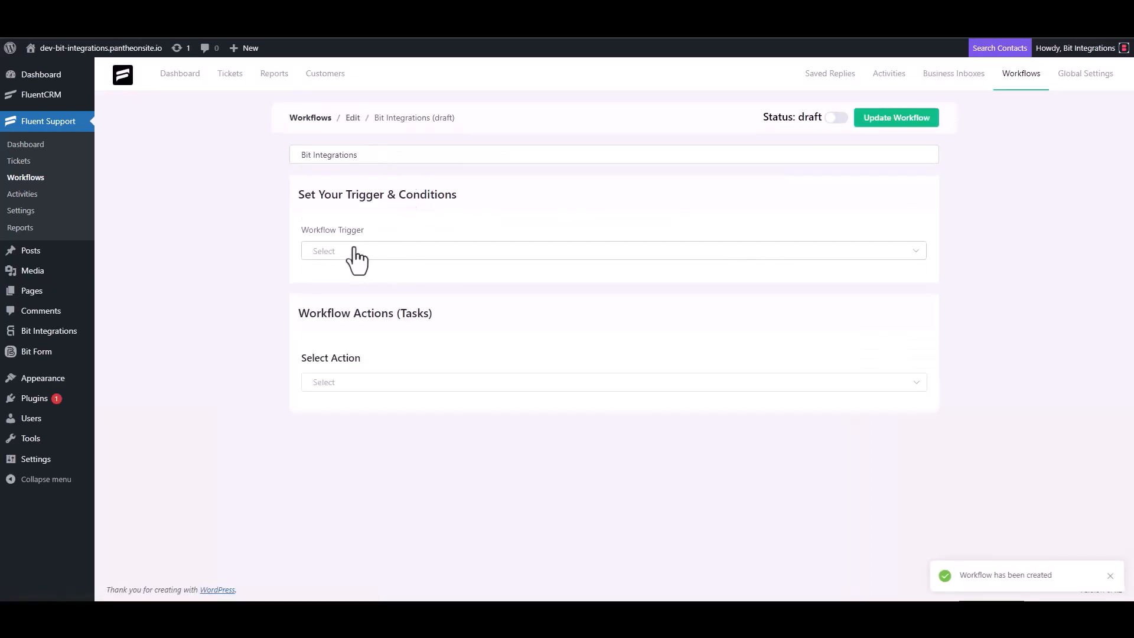
Set the workflow trigger to On Ticket Creation and add a Trigger Outgoing Webhook action
click(355, 253)
click(349, 283)
scroll(198, 216, down, 1)
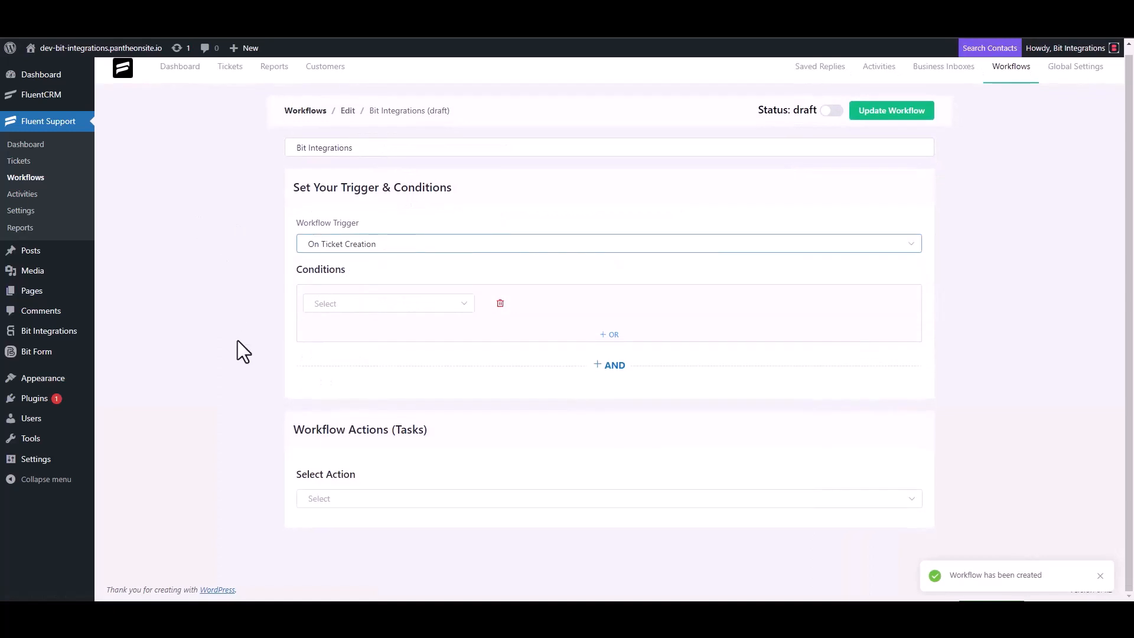
click(328, 498)
scroll(348, 414, down, 4)
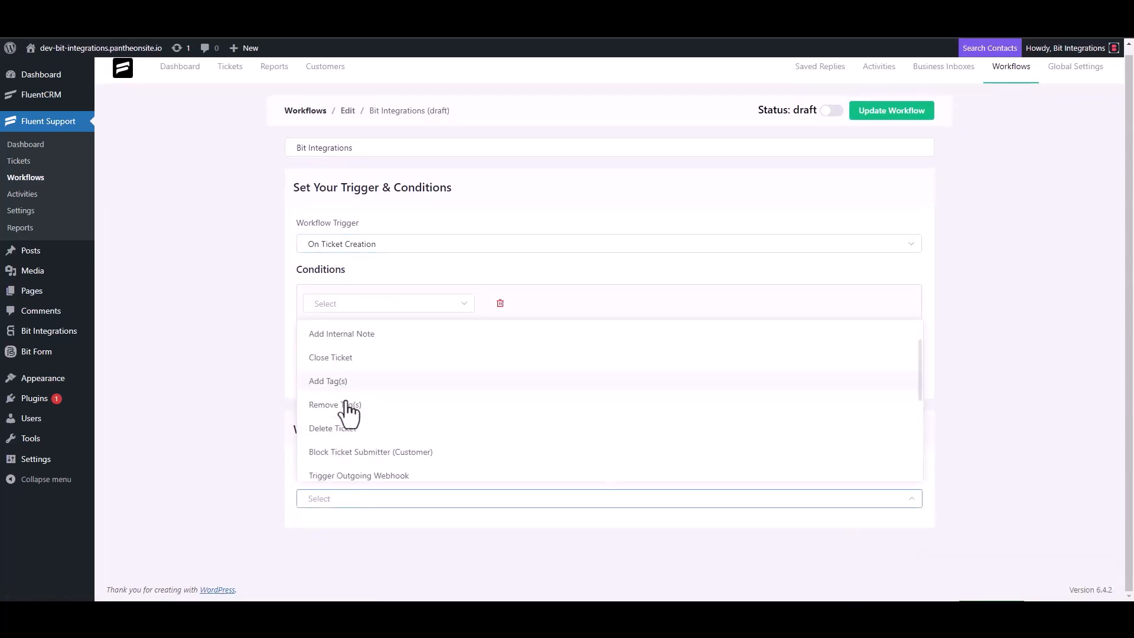
click(390, 337)
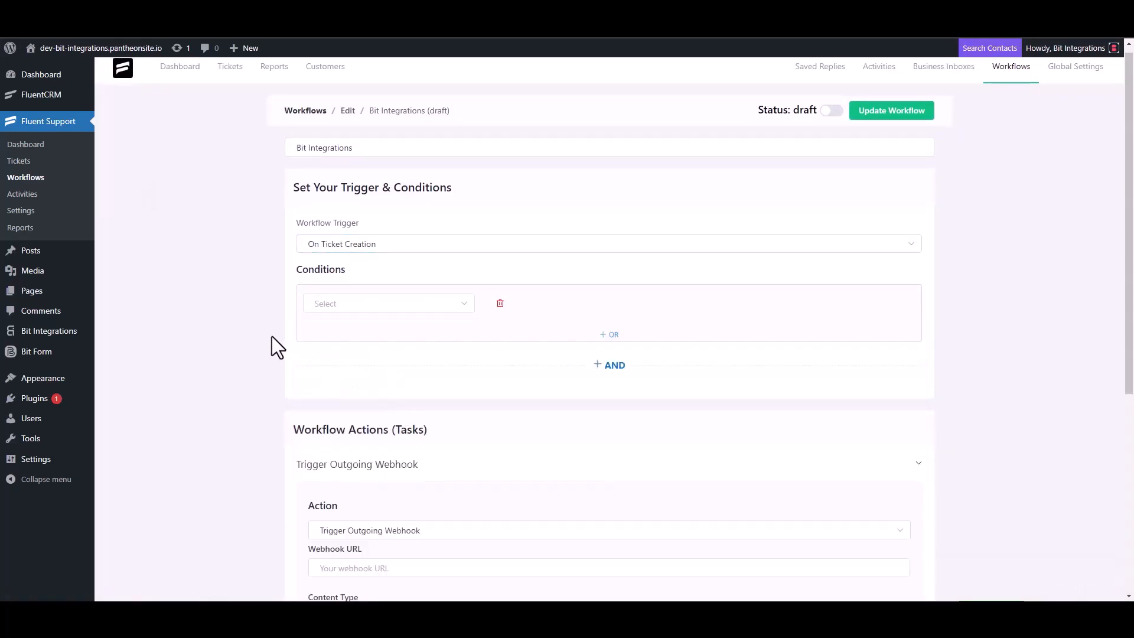
Paste the Bit Integrations webhook URL, title the action 'Bit Integrations', save, and publish
scroll(272, 336, down, 4)
click(384, 335)
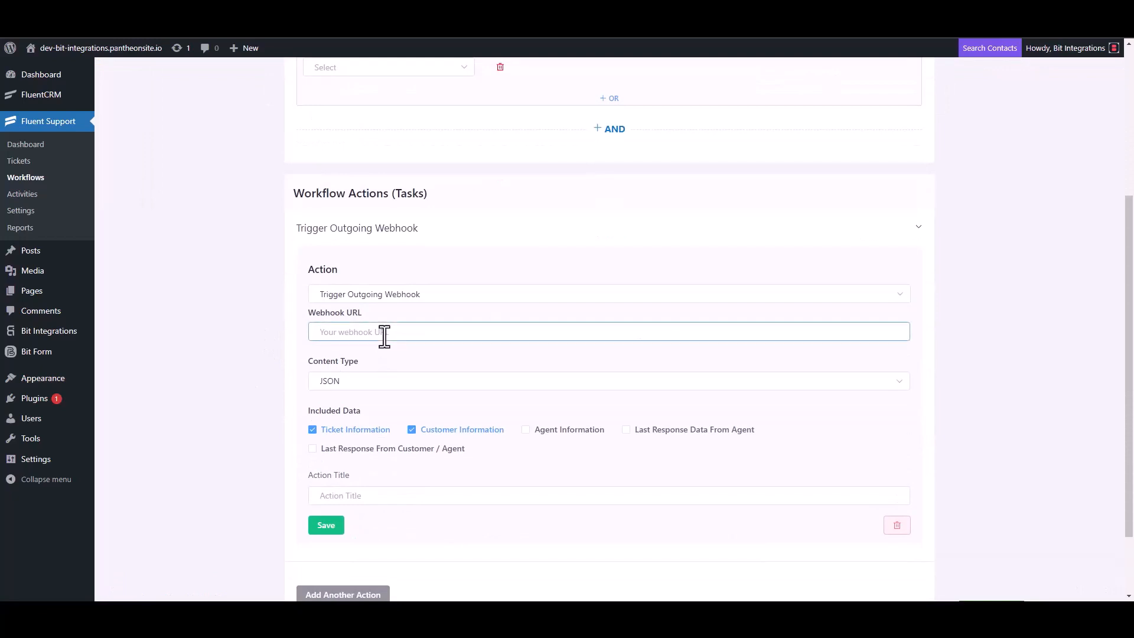
key(ctrl+v)
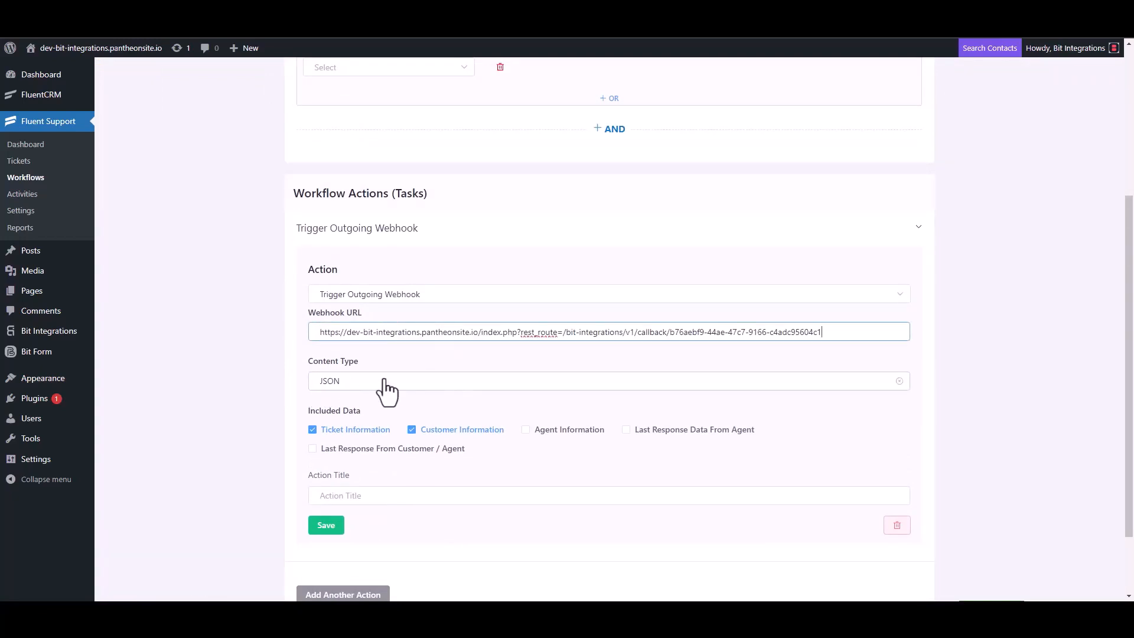
scroll(388, 392, down, 2)
click(354, 410)
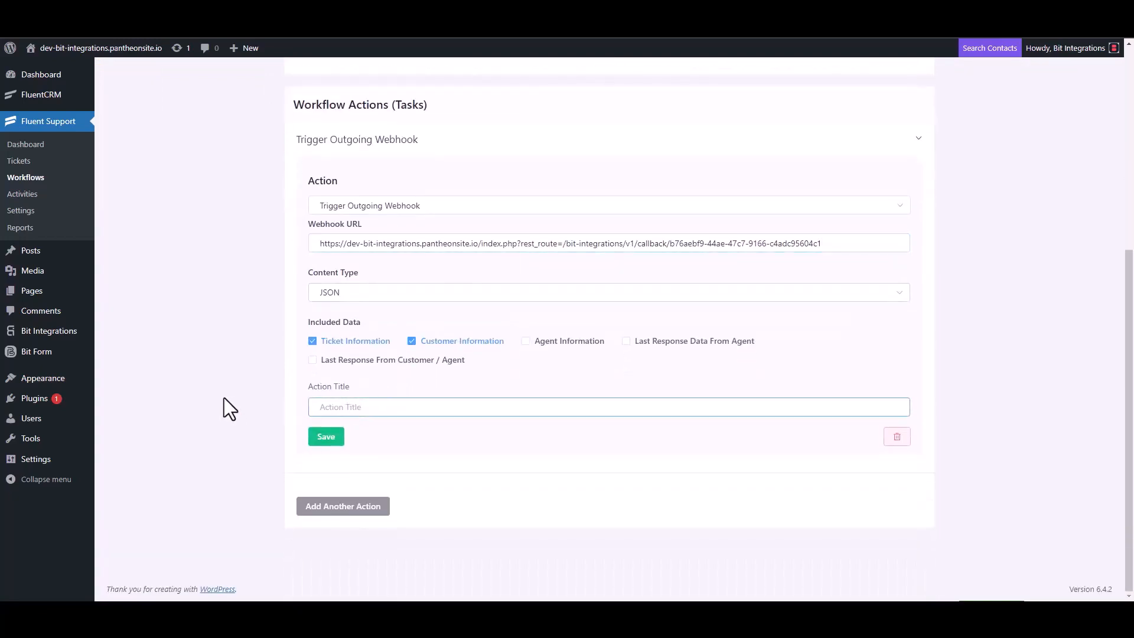
text(Bit Integrations)
click(327, 437)
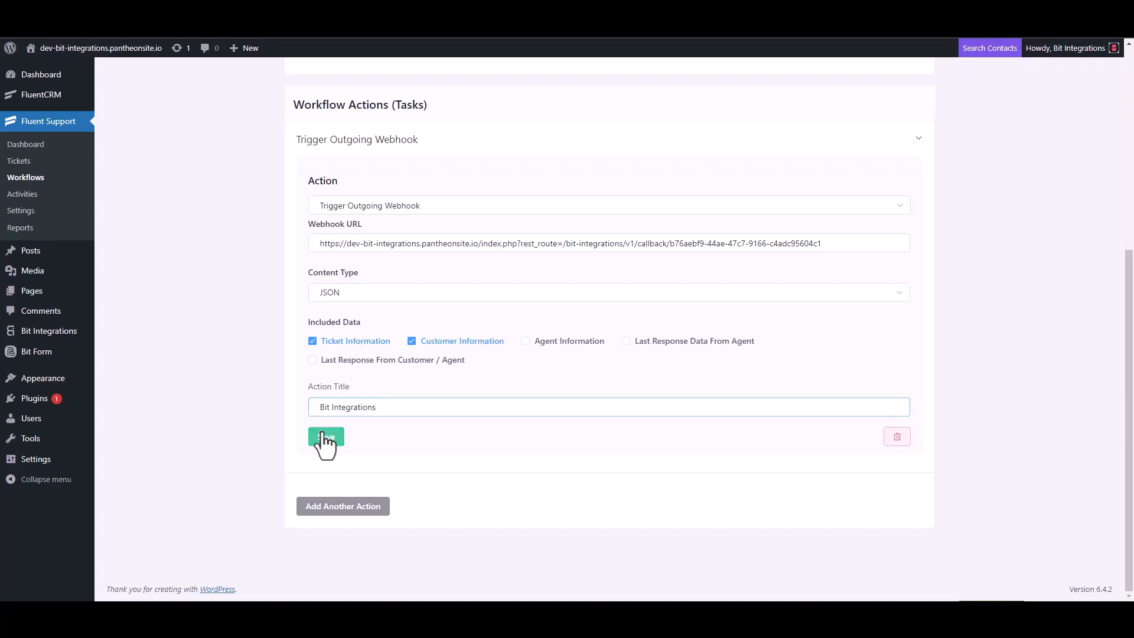
click(832, 109)
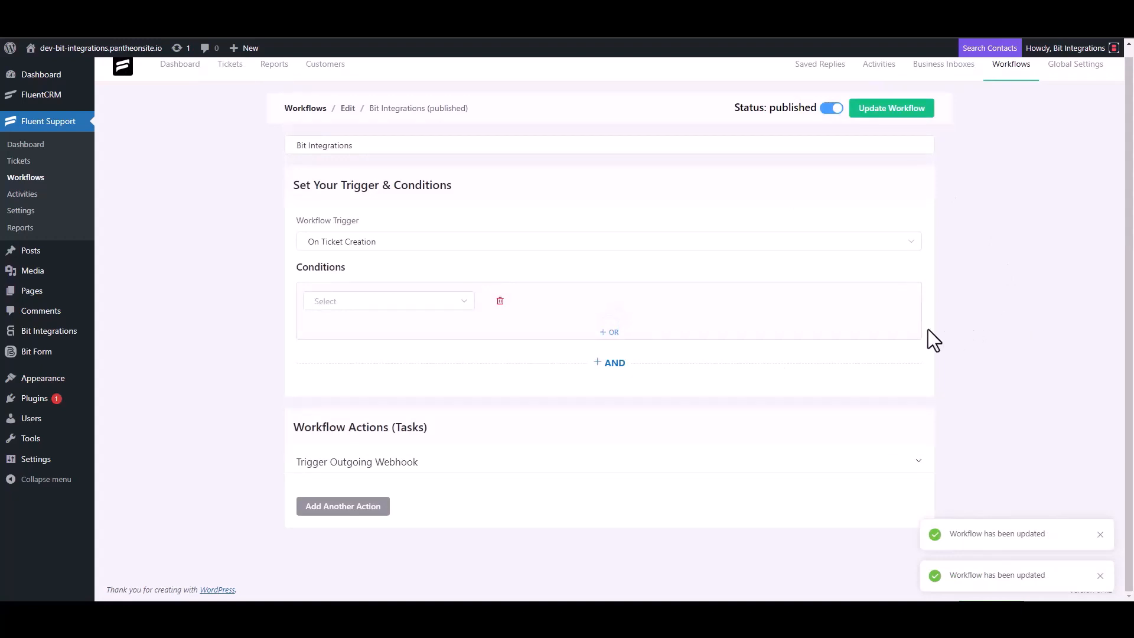
Start a new ticket and create a new test contact by searching the contact's e-mail
click(28, 164)
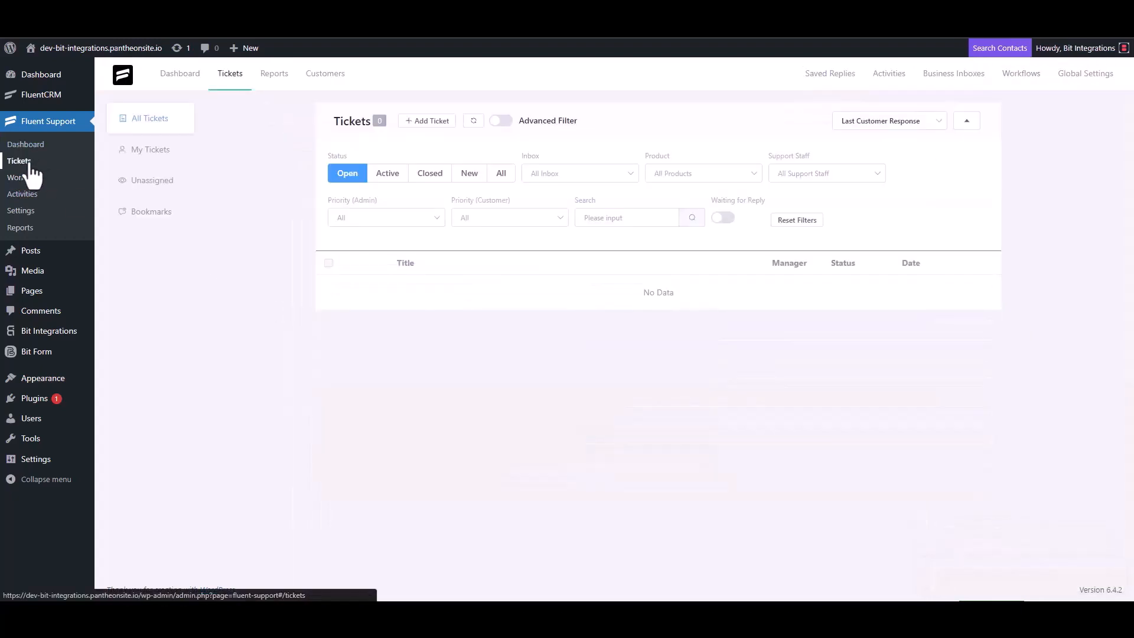
click(427, 123)
click(464, 149)
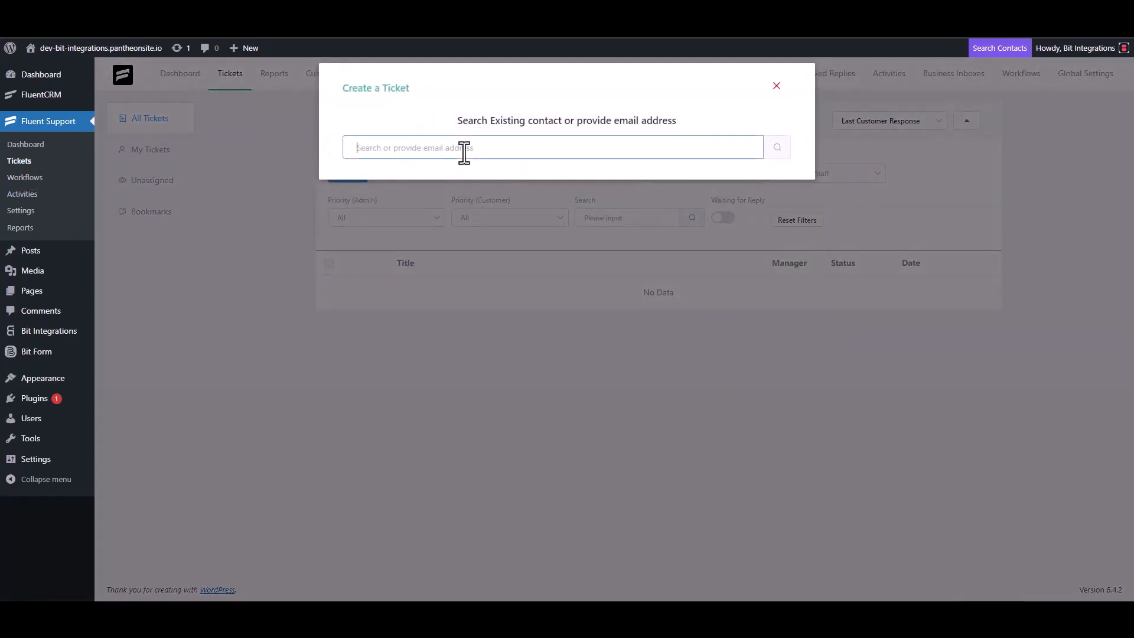
text(test@gmail.com)
click(777, 147)
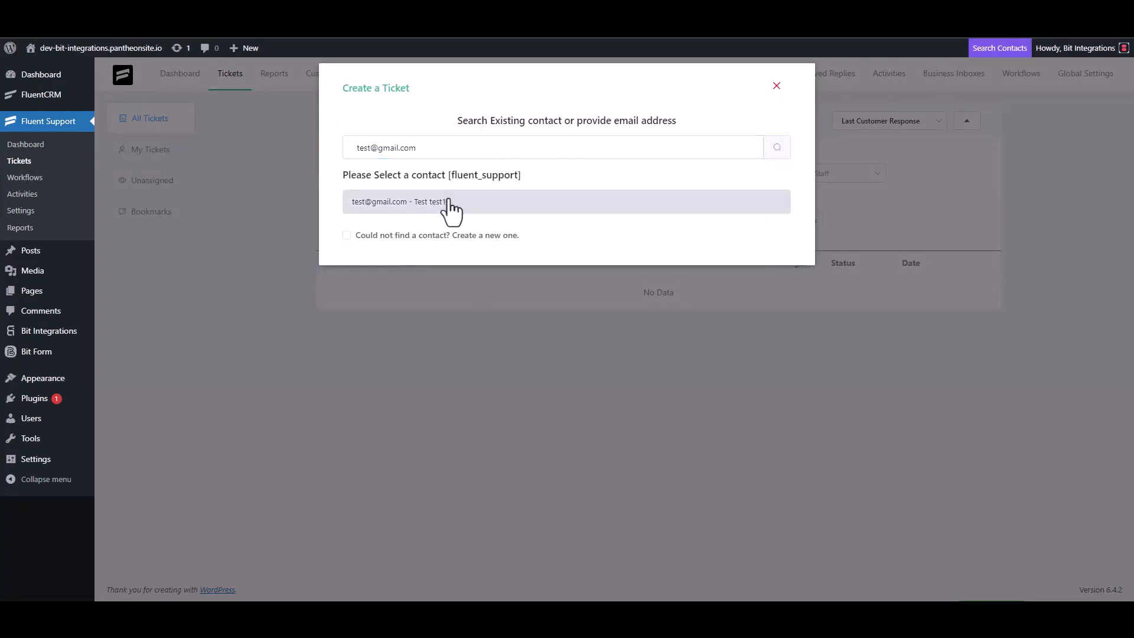
click(347, 235)
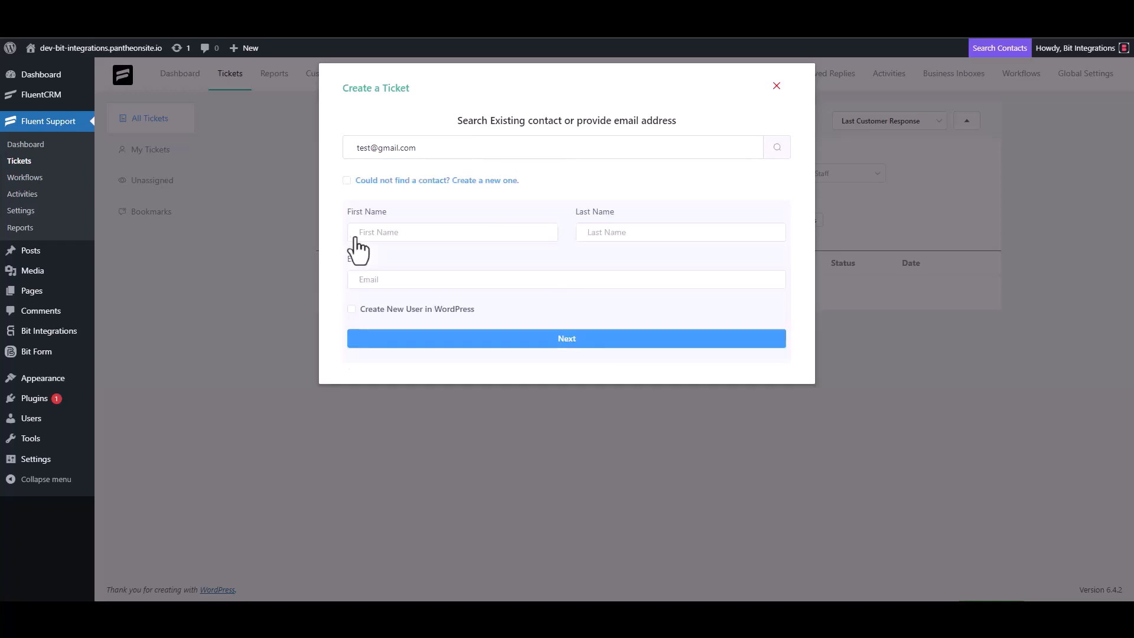
click(395, 236)
text(test3)
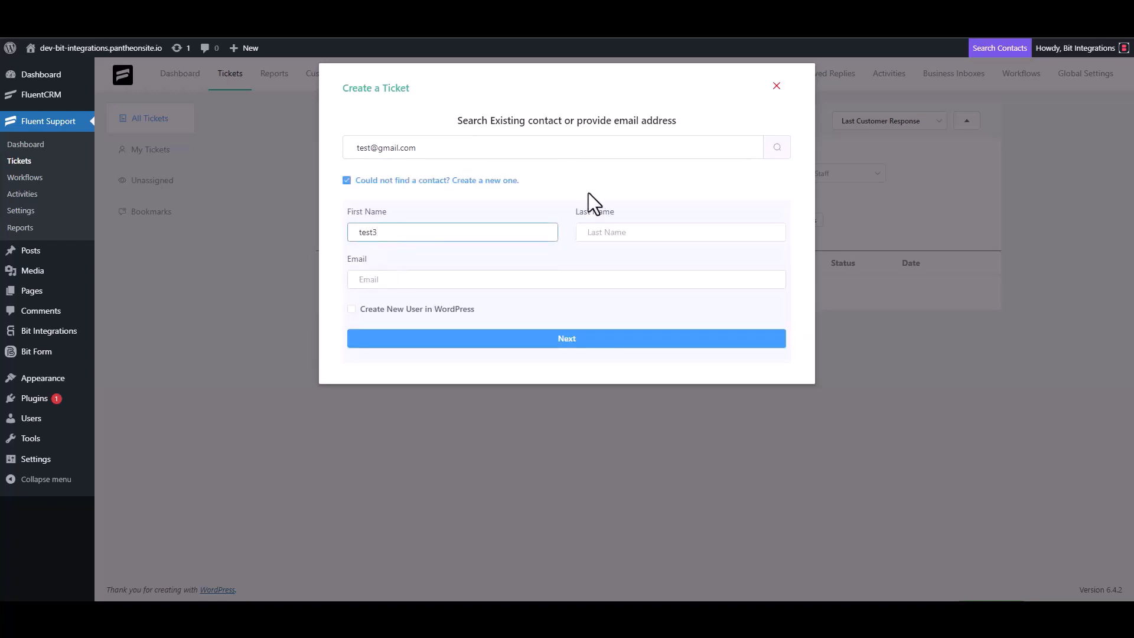
click(404, 281)
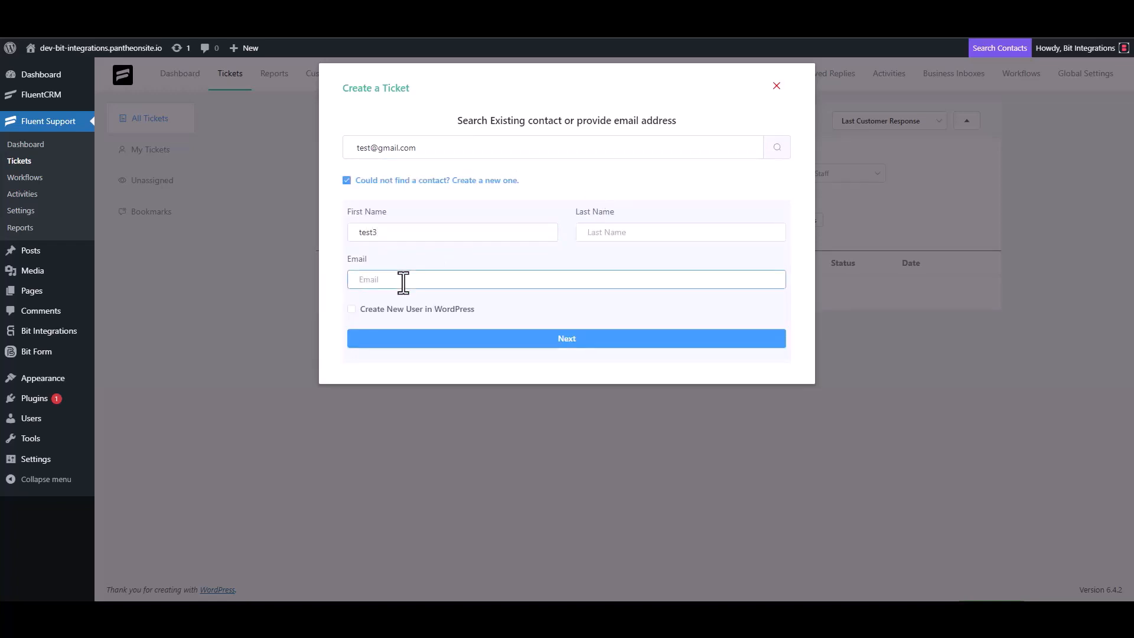
text(test3@gmail.com)
click(580, 339)
Submit the ticket with subject 'test' and details 'test'
click(413, 213)
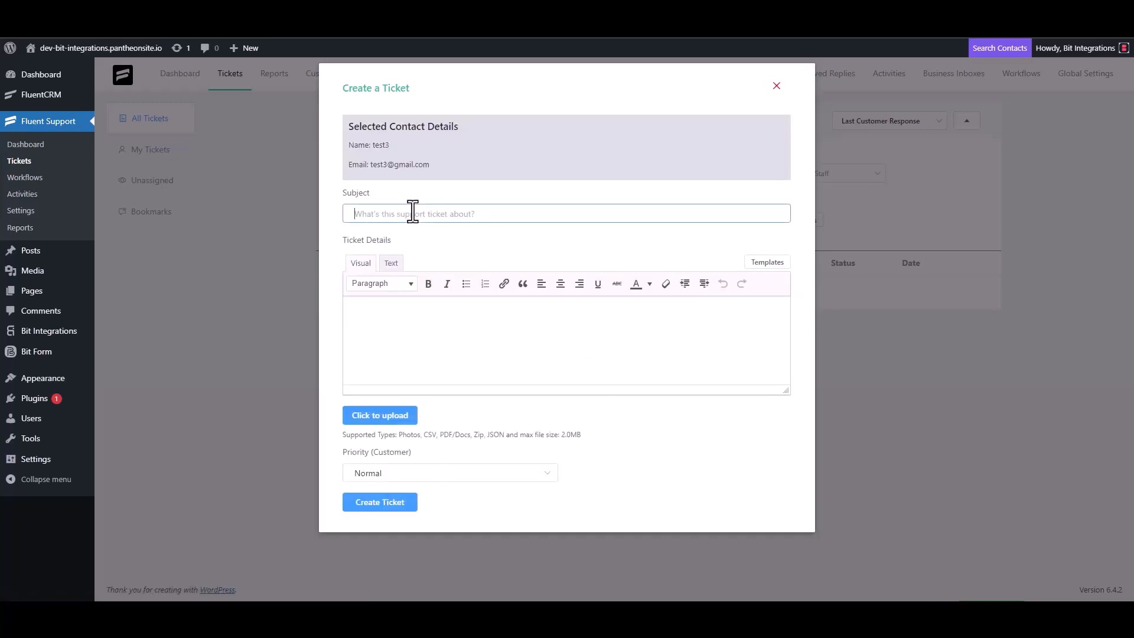
text(test)
click(399, 316)
text(test)
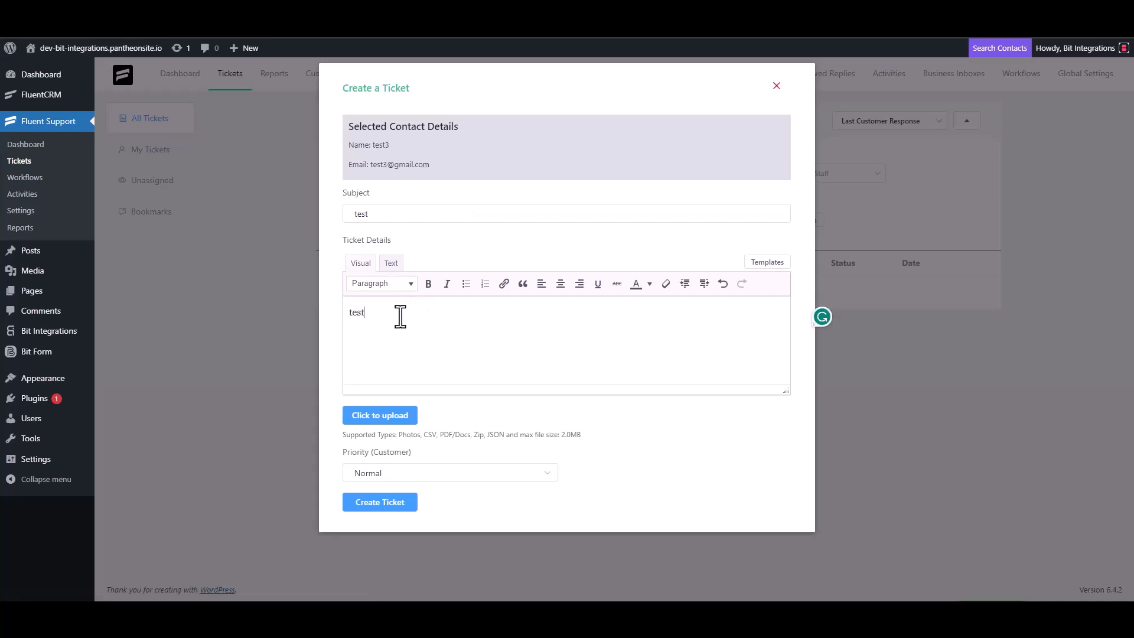
click(389, 499)
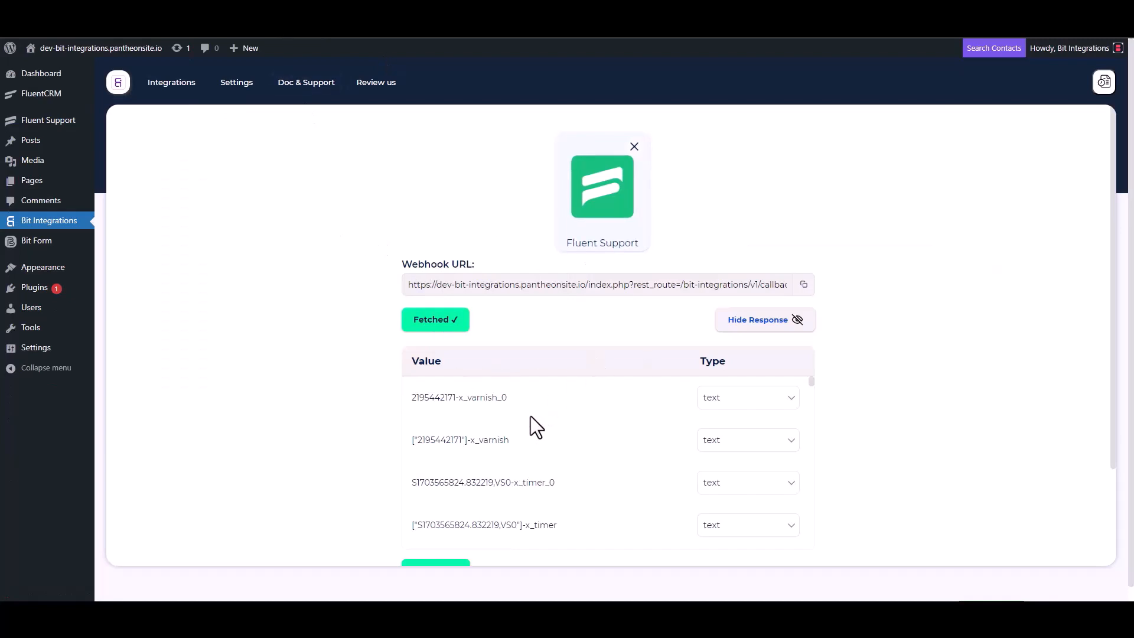
Choose CompanyHub as the action via a 'comp' search and open its sub domain and API key page
scroll(527, 417, down, 3)
scroll(470, 466, down, 3)
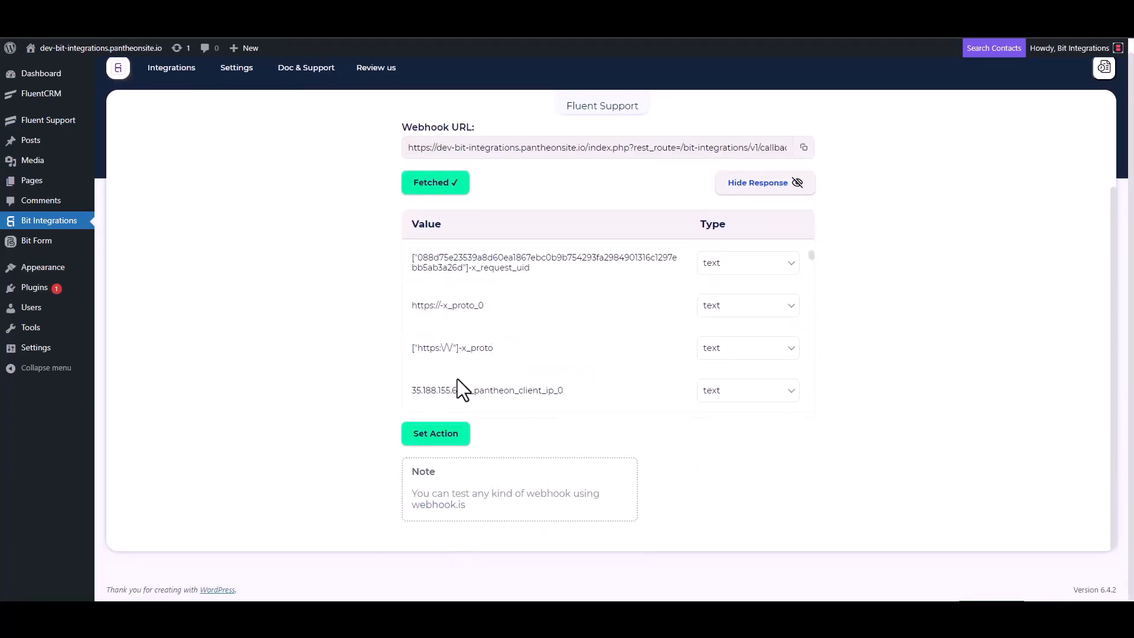
scroll(526, 321, down, 5)
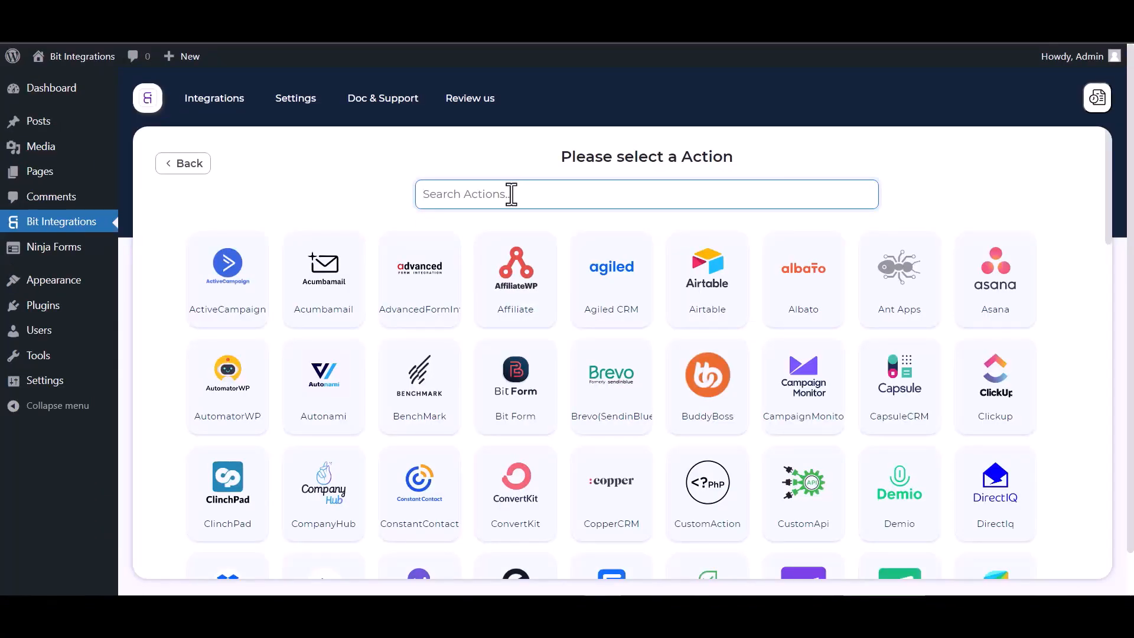
text(comp)
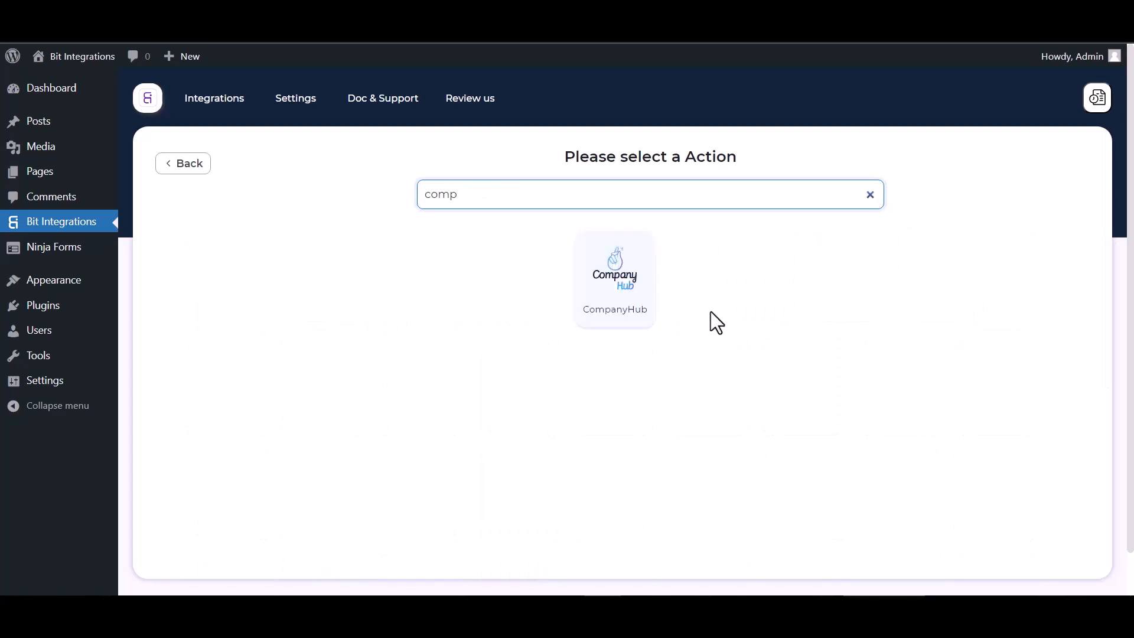
click(633, 295)
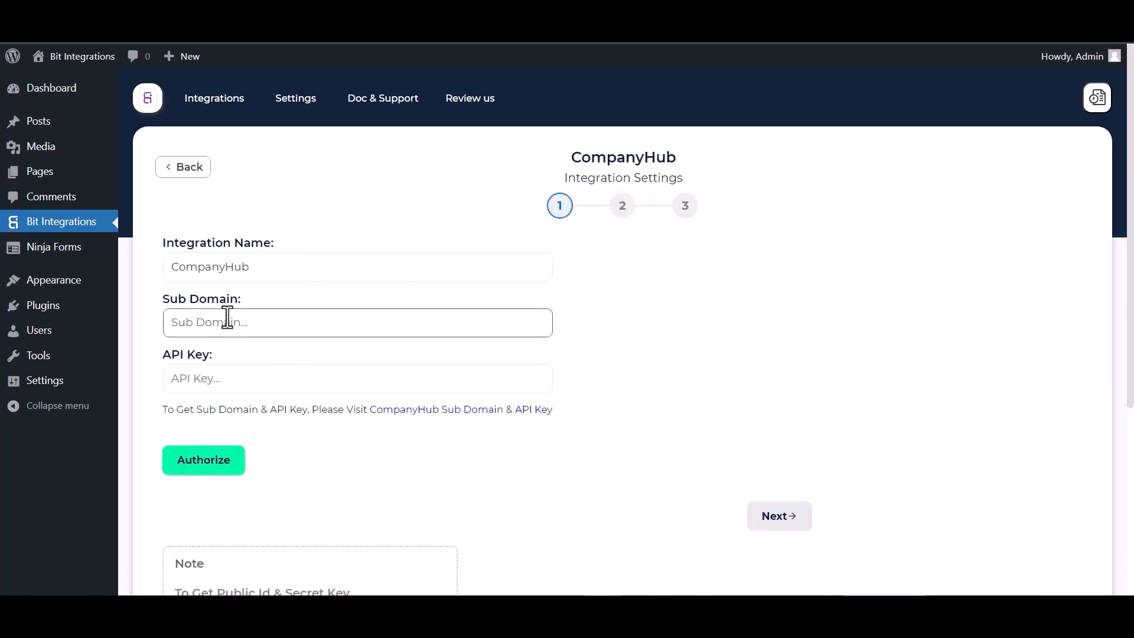
click(231, 319)
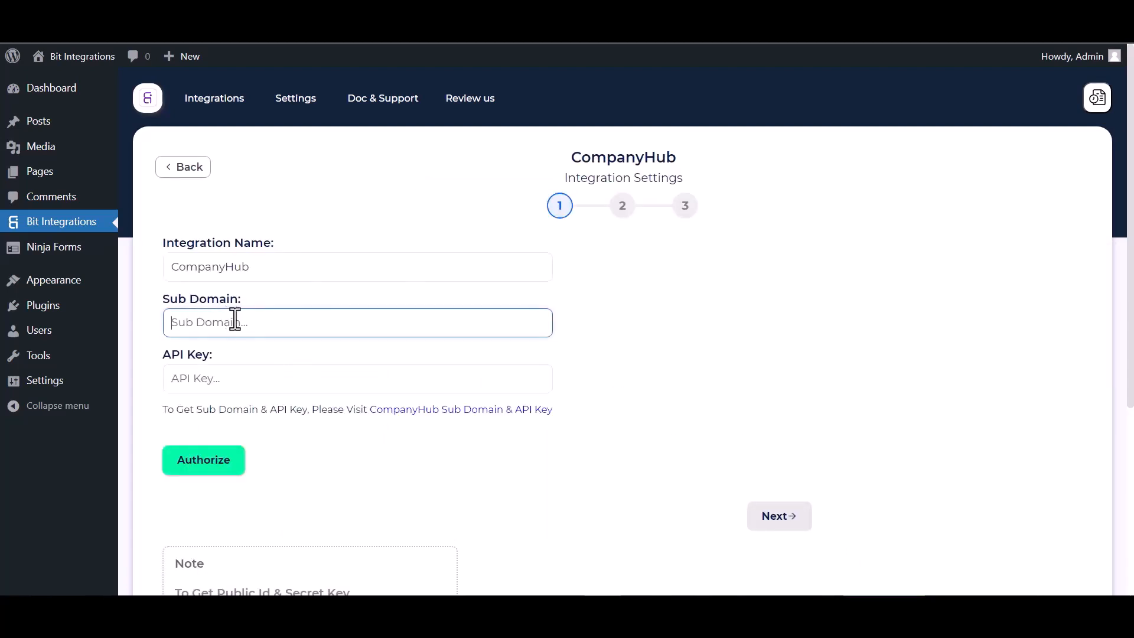
click(463, 410)
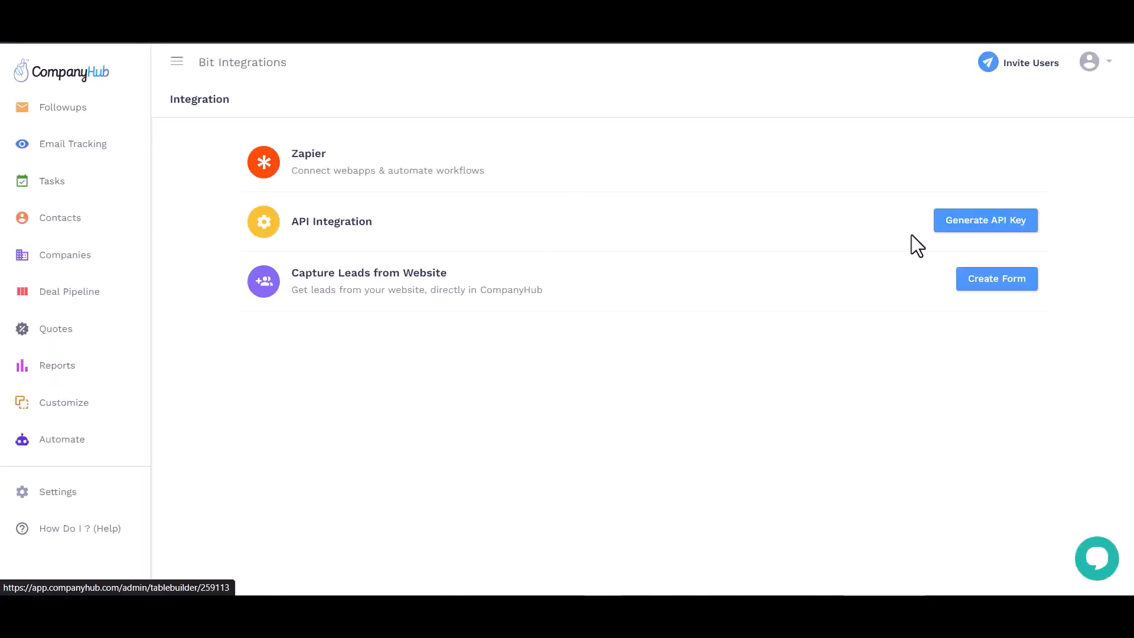
Generate a CompanyHub API key described as 'Bit Integrations' and copy the new key
click(982, 227)
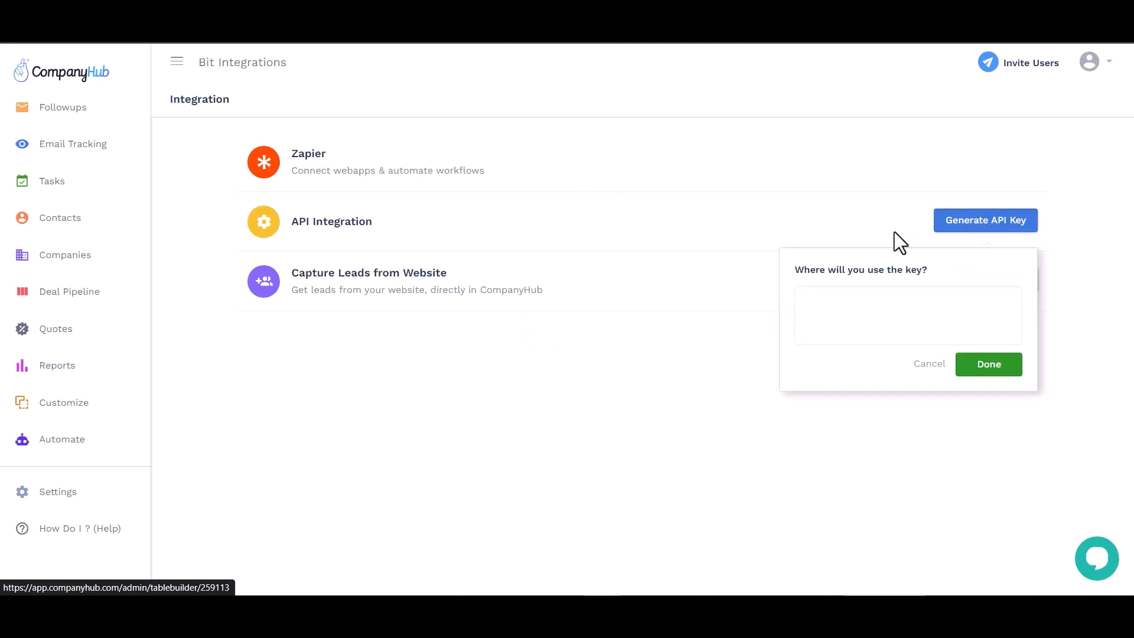
click(864, 317)
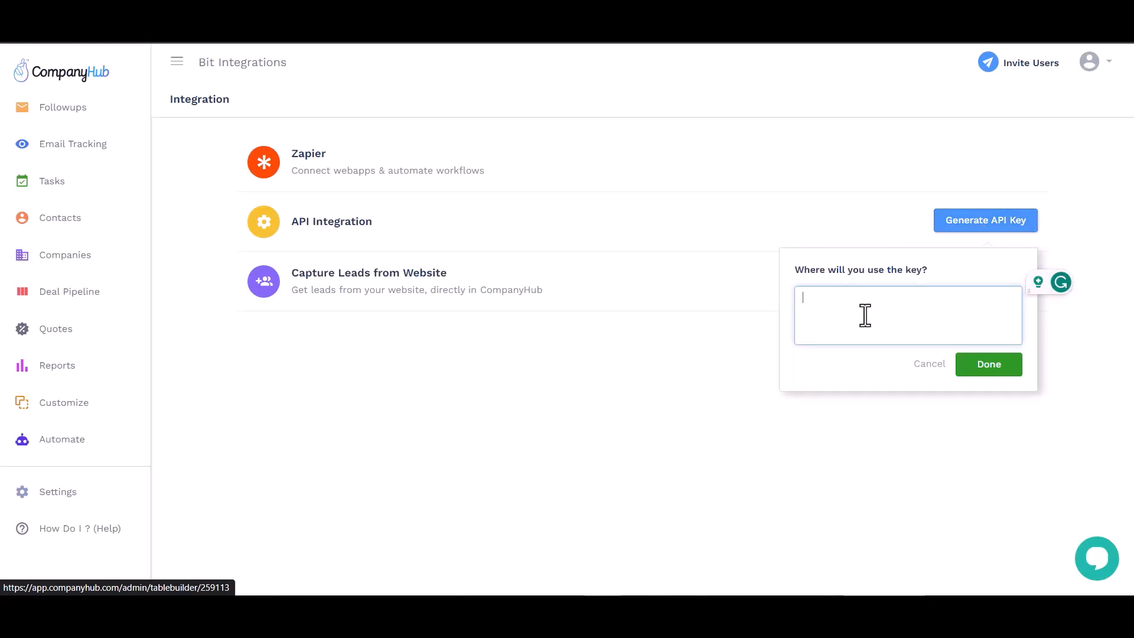
text(Bit Integrations)
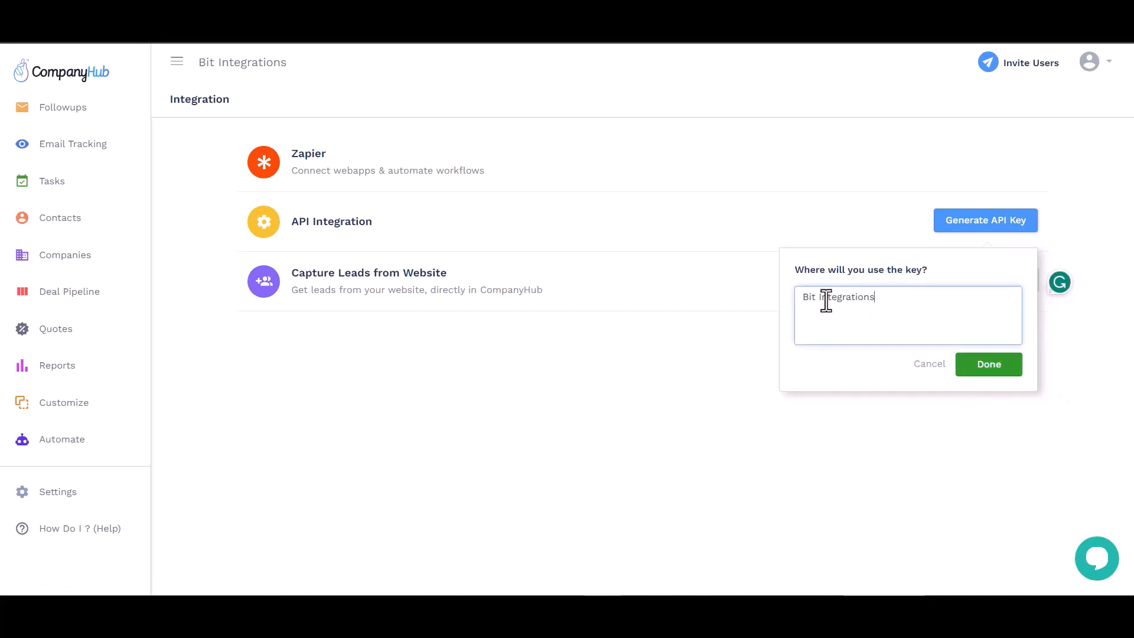
click(985, 367)
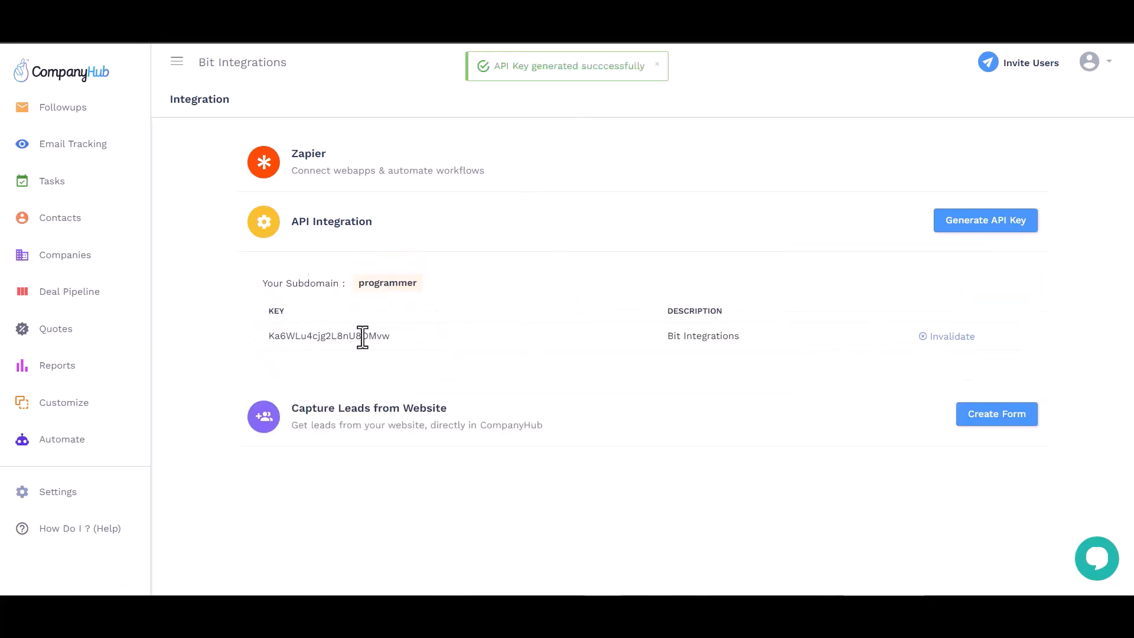
double_click(362, 337)
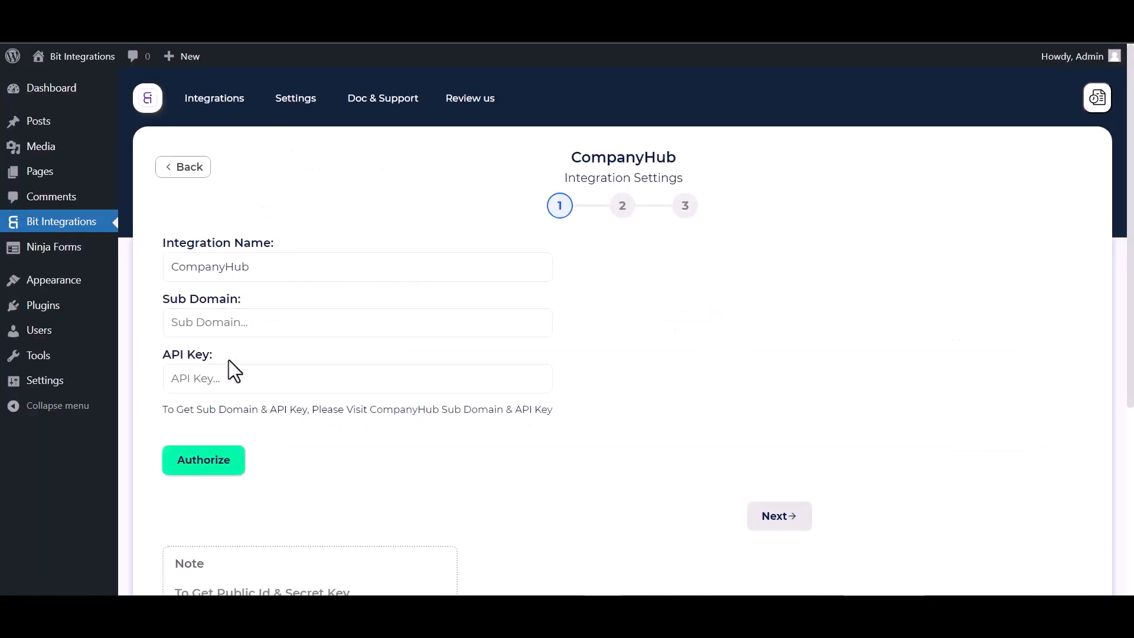
Paste the API key and copied subdomain into Bit Integrations, authorize CompanyHub, and continue
click(226, 381)
key(ctrl+v)
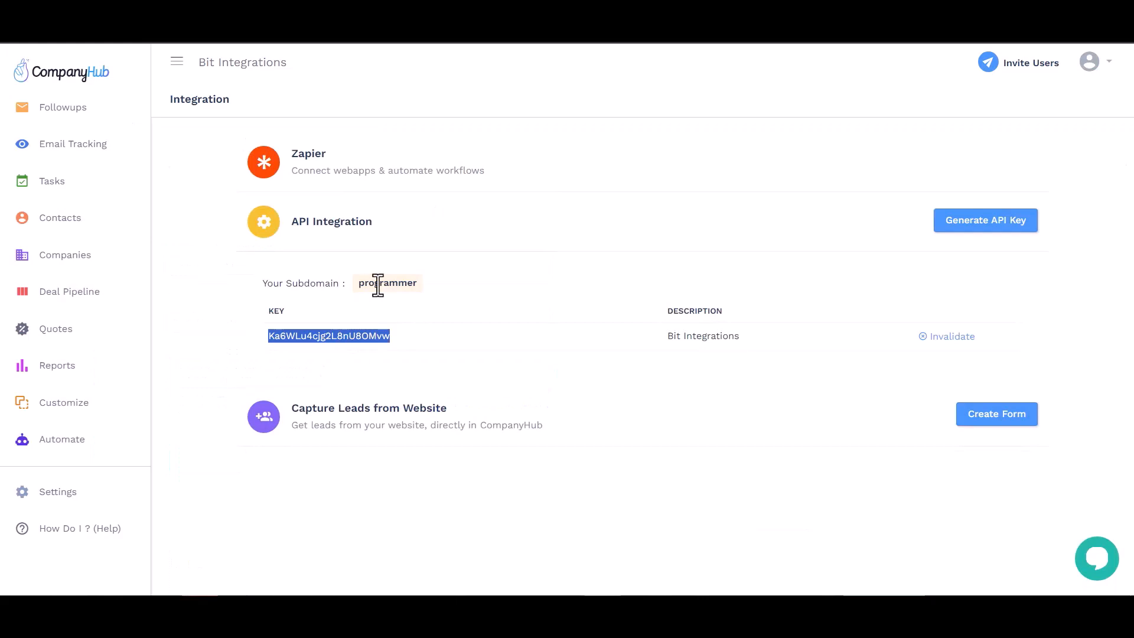
double_click(384, 285)
key(ctrl+c)
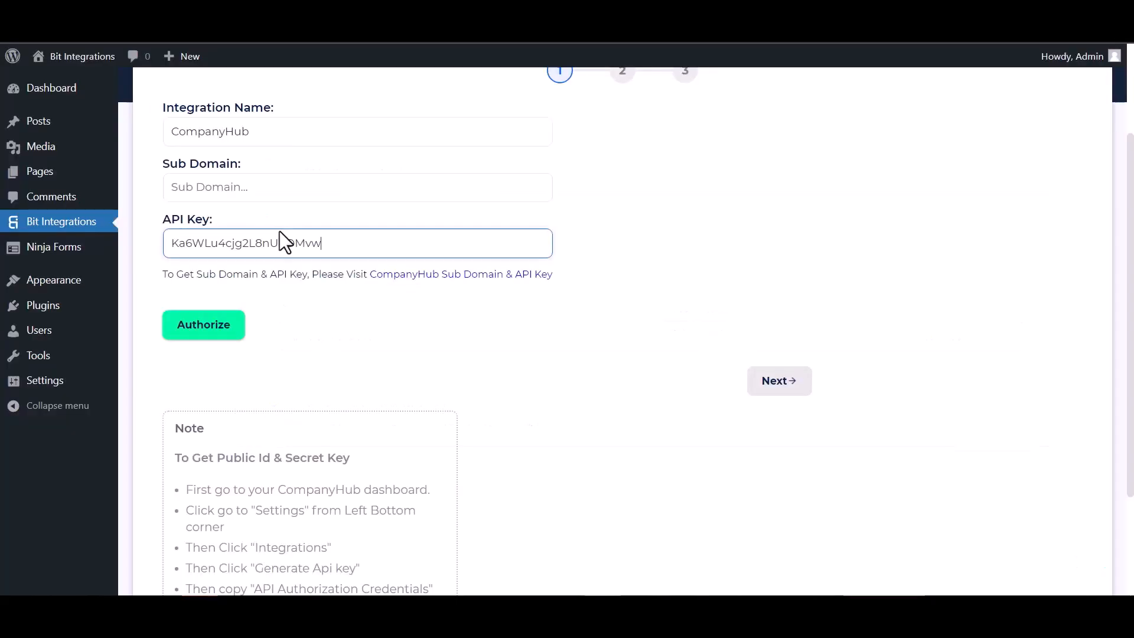
click(283, 179)
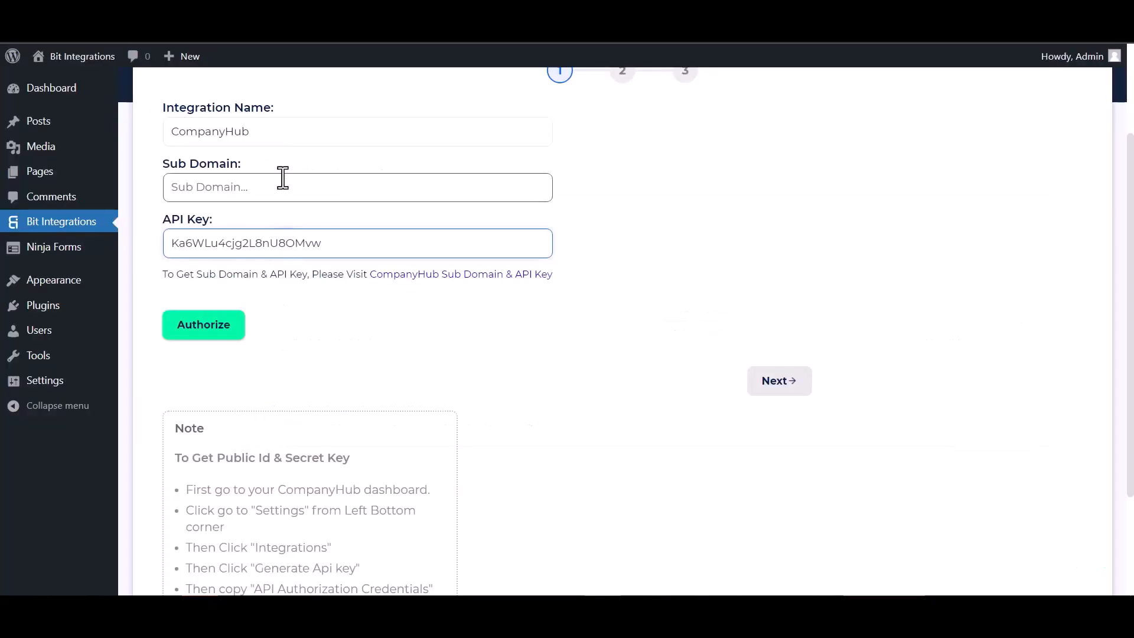
key(ctrl+v)
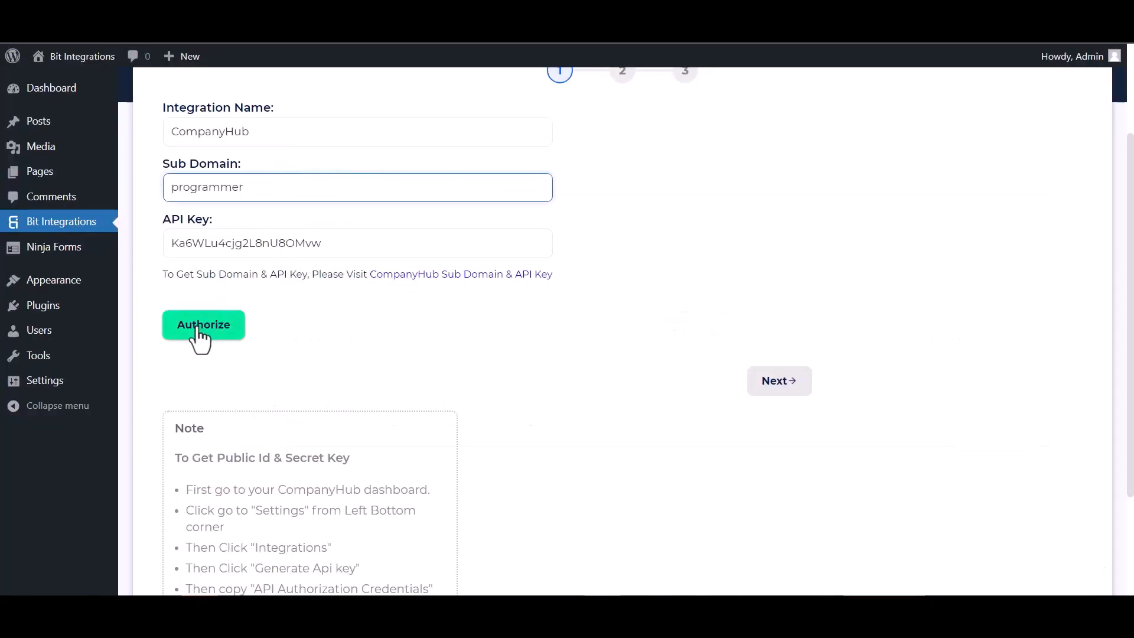
click(198, 333)
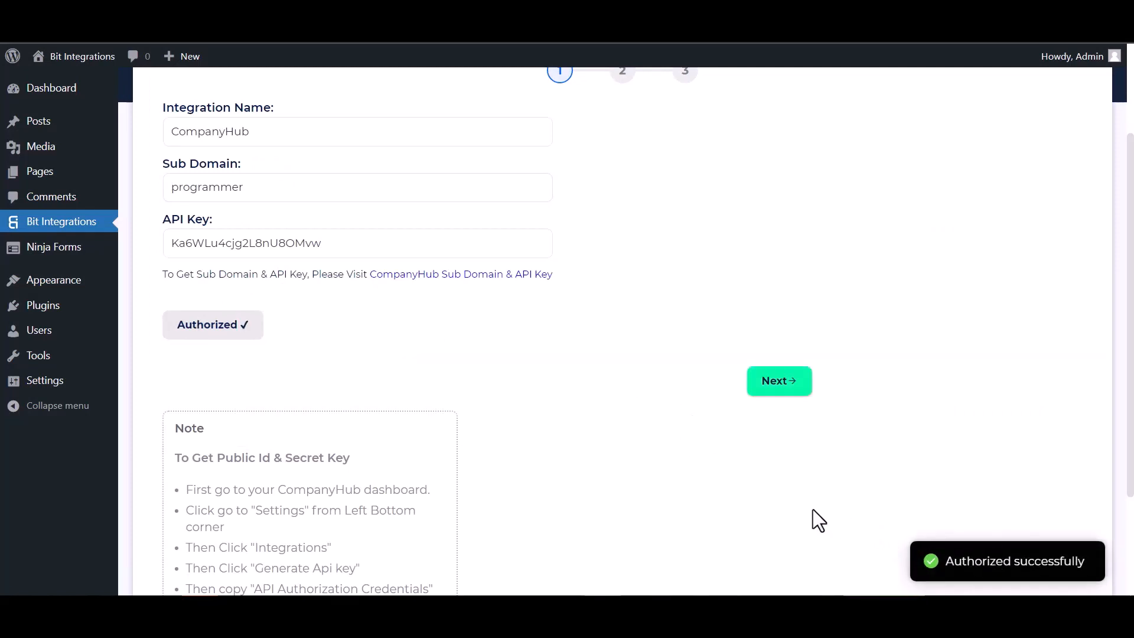
click(791, 391)
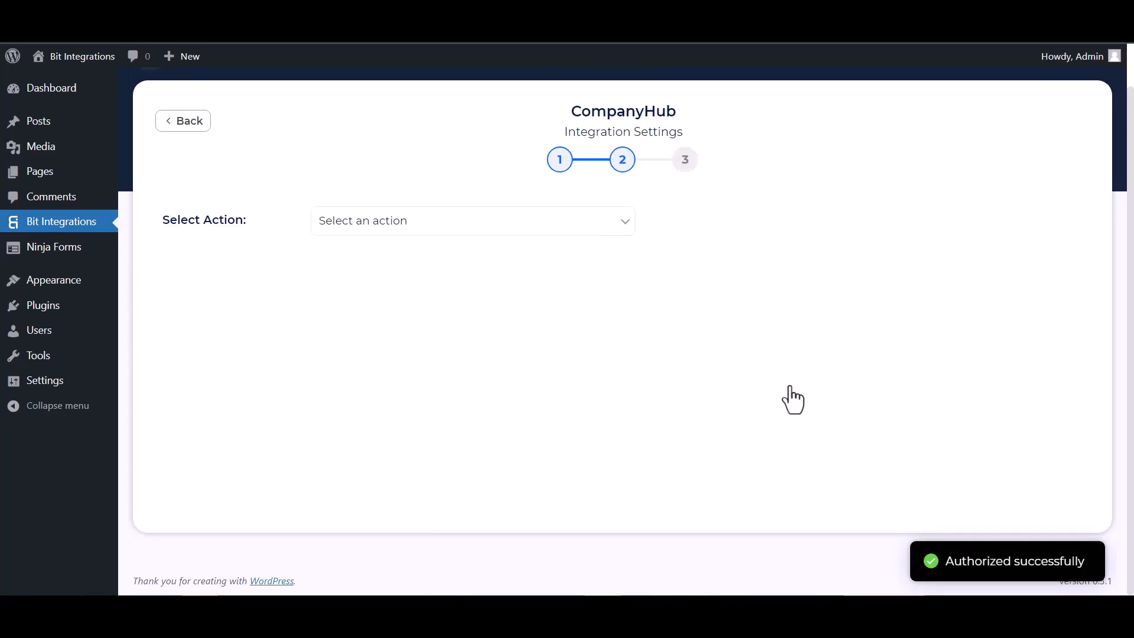
Choose the Create Contact action and map Last Name and First Name fields
click(577, 229)
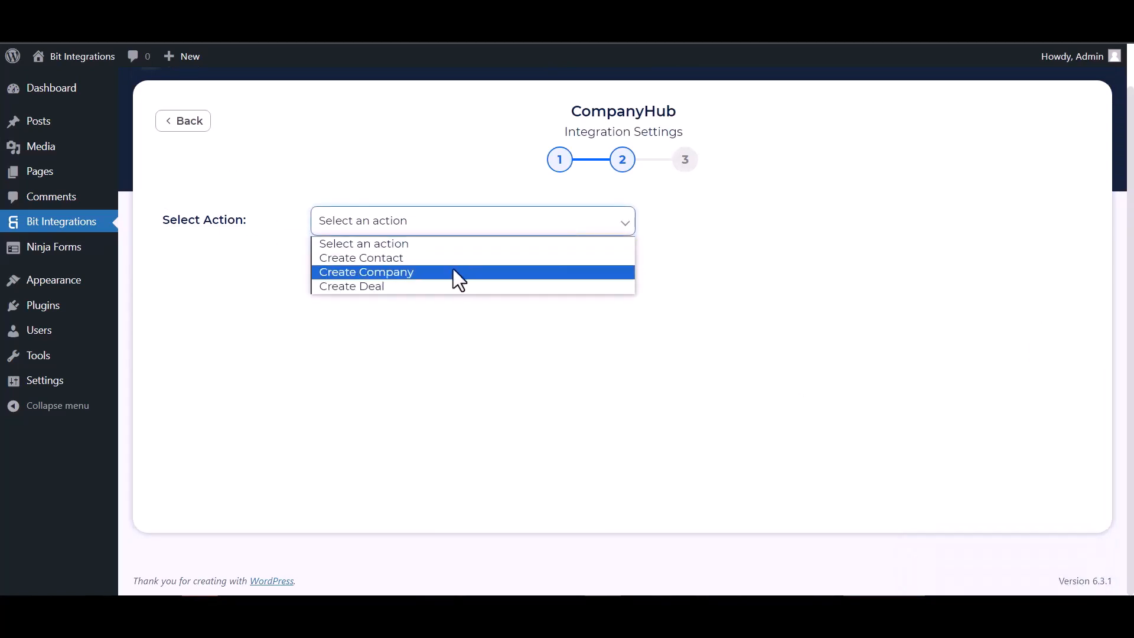
click(413, 256)
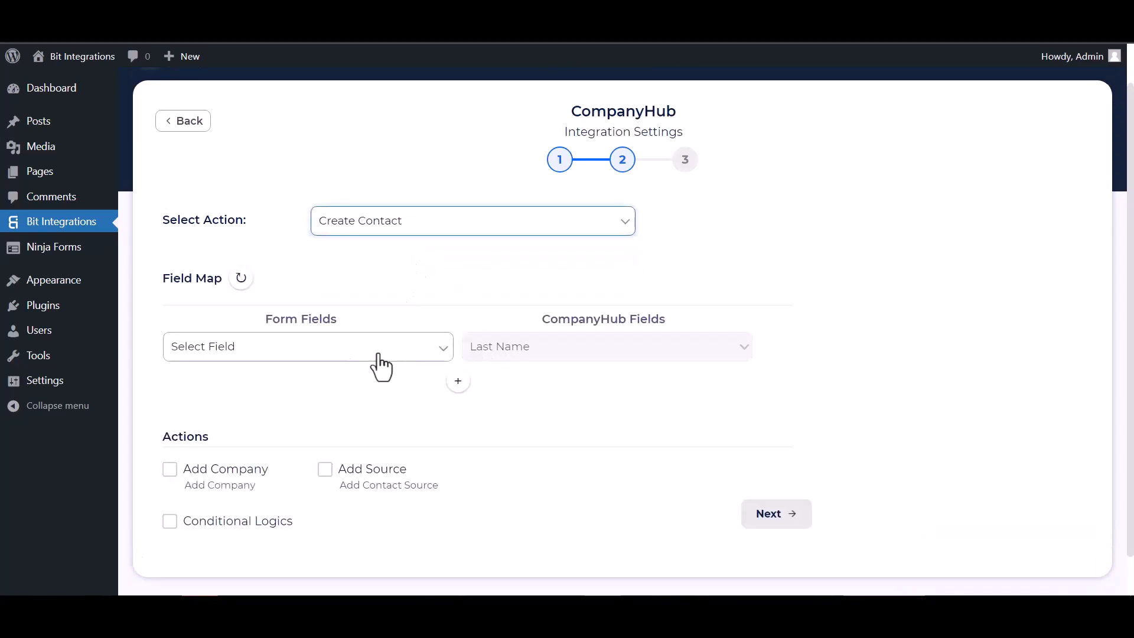
click(343, 348)
click(216, 411)
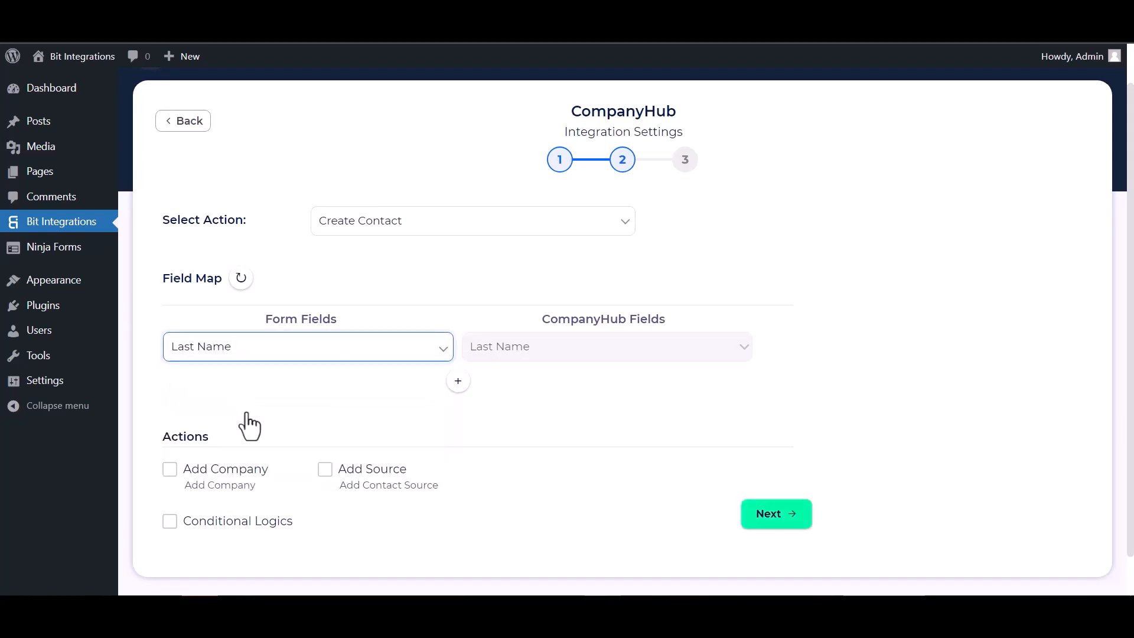
click(459, 381)
click(505, 386)
click(502, 105)
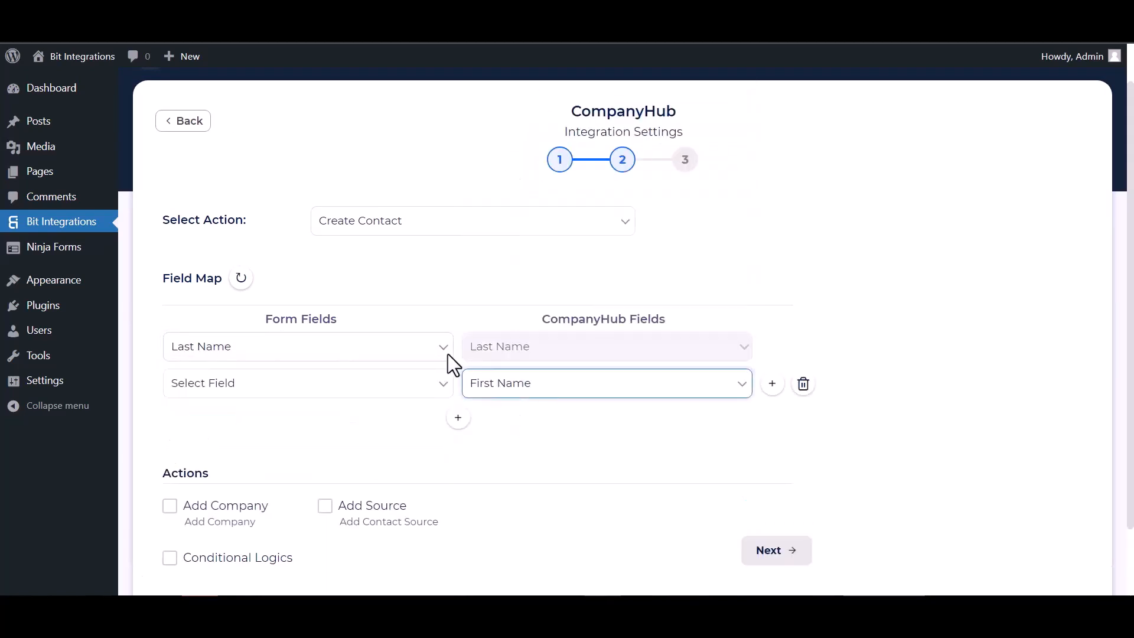
click(398, 387)
click(215, 434)
Map Email to Email Address and Phone to Phone Number
click(458, 417)
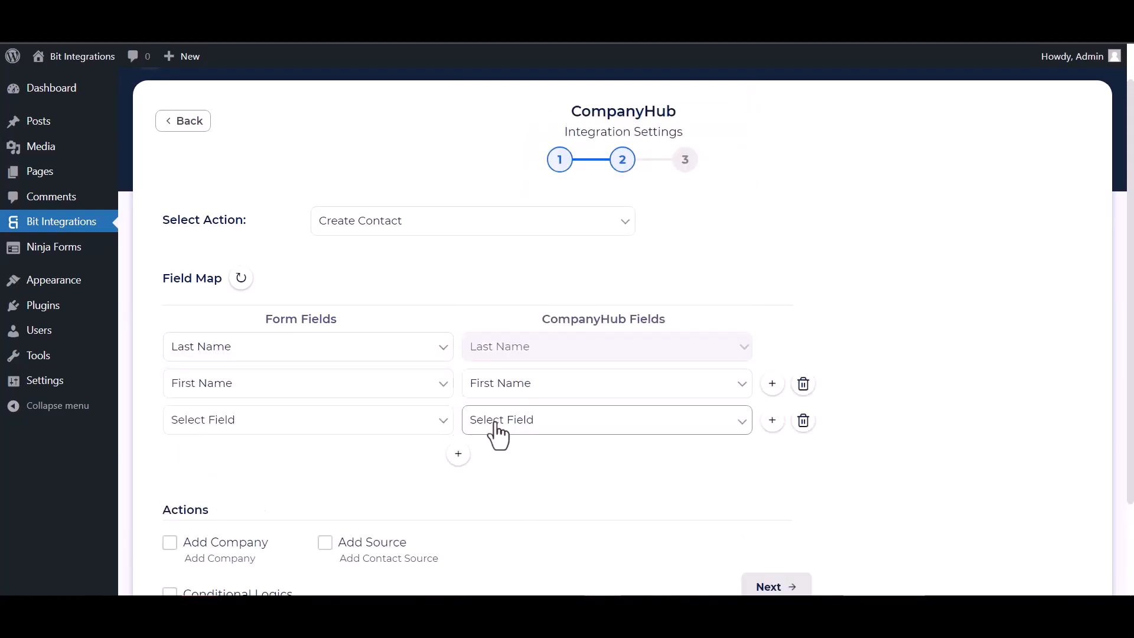
click(509, 420)
click(512, 157)
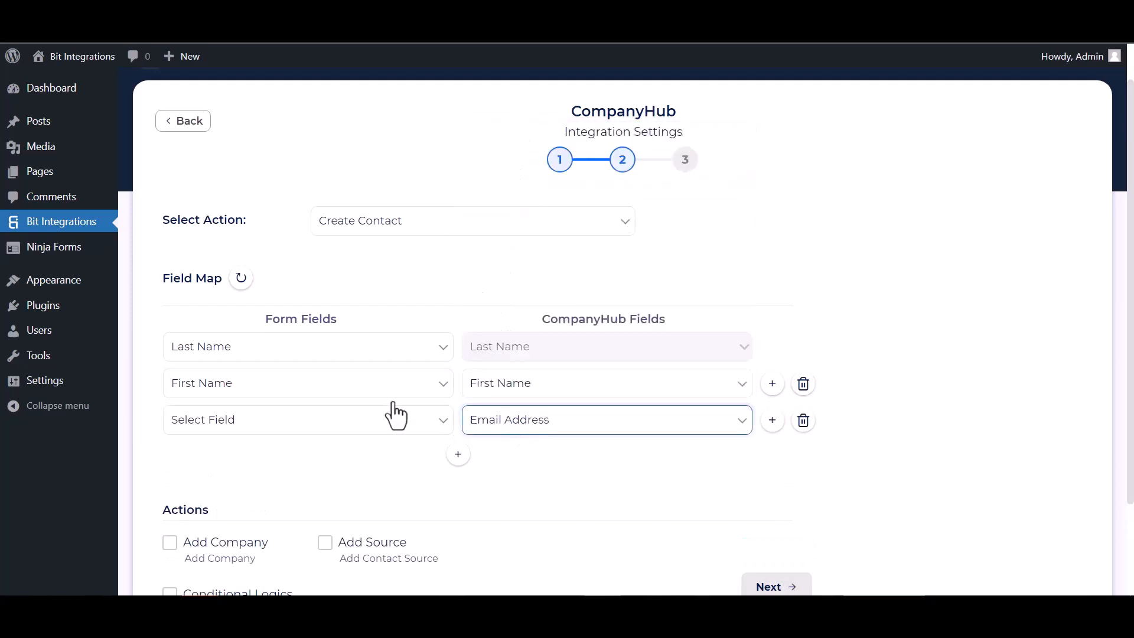
click(354, 423)
click(208, 500)
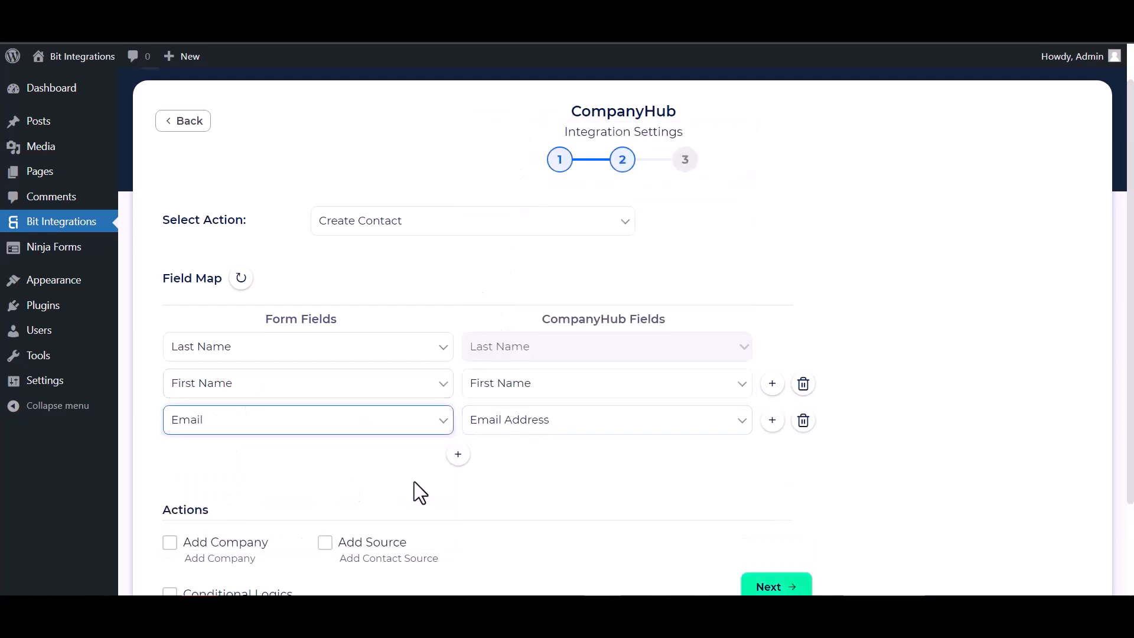
click(459, 454)
click(515, 456)
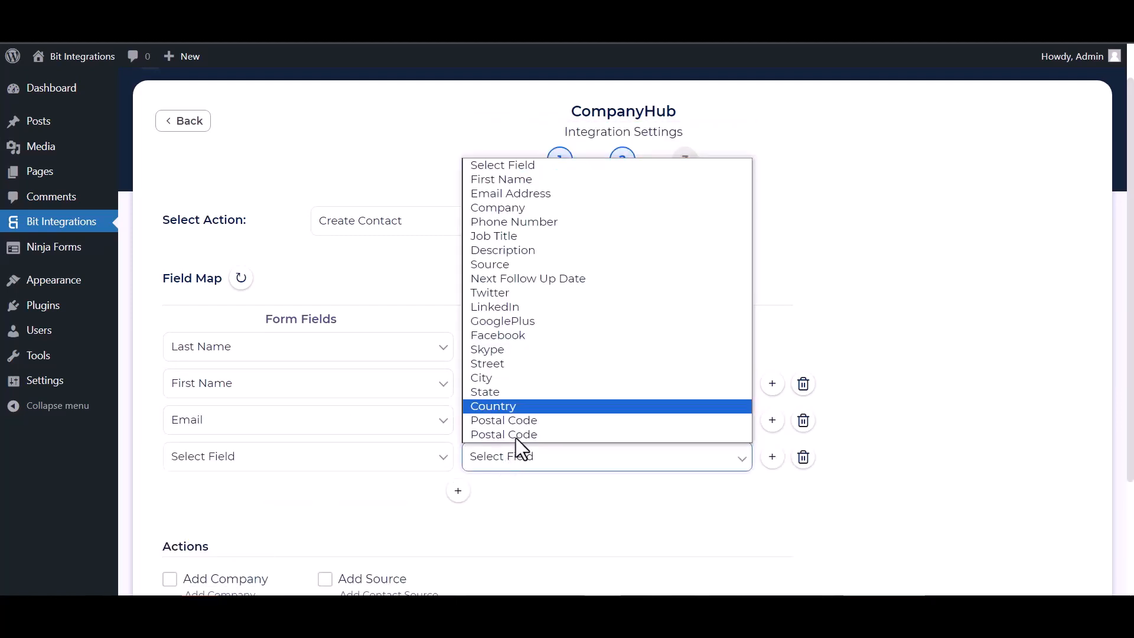
click(501, 222)
click(238, 454)
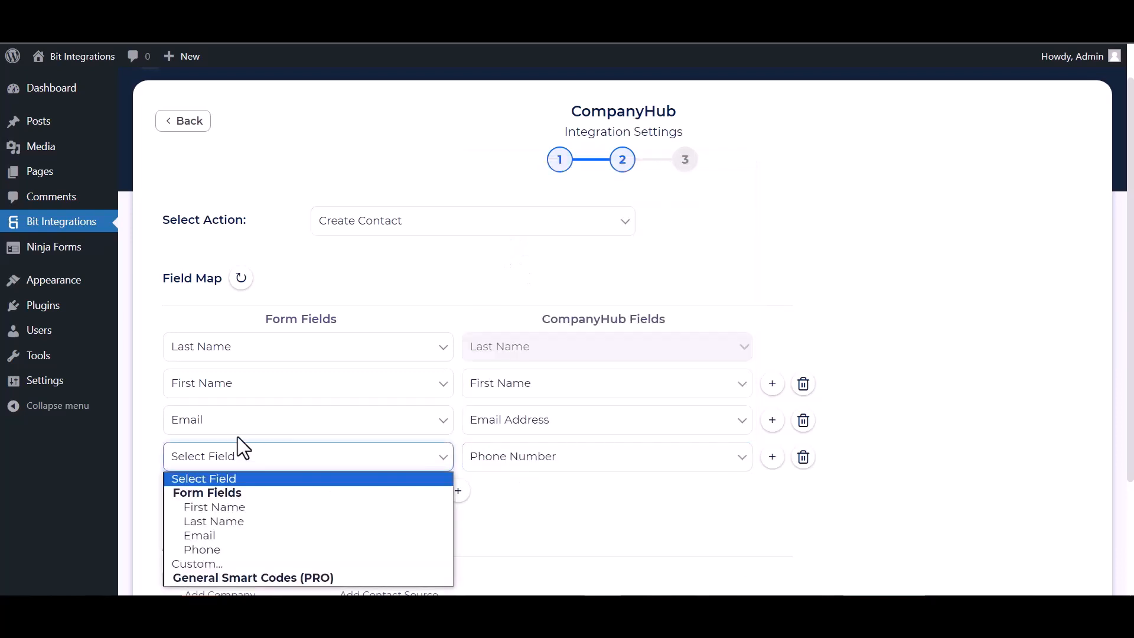
click(216, 547)
Toggle Conditional Logics on and back off, then finish and save the integration
scroll(398, 413, down, 3)
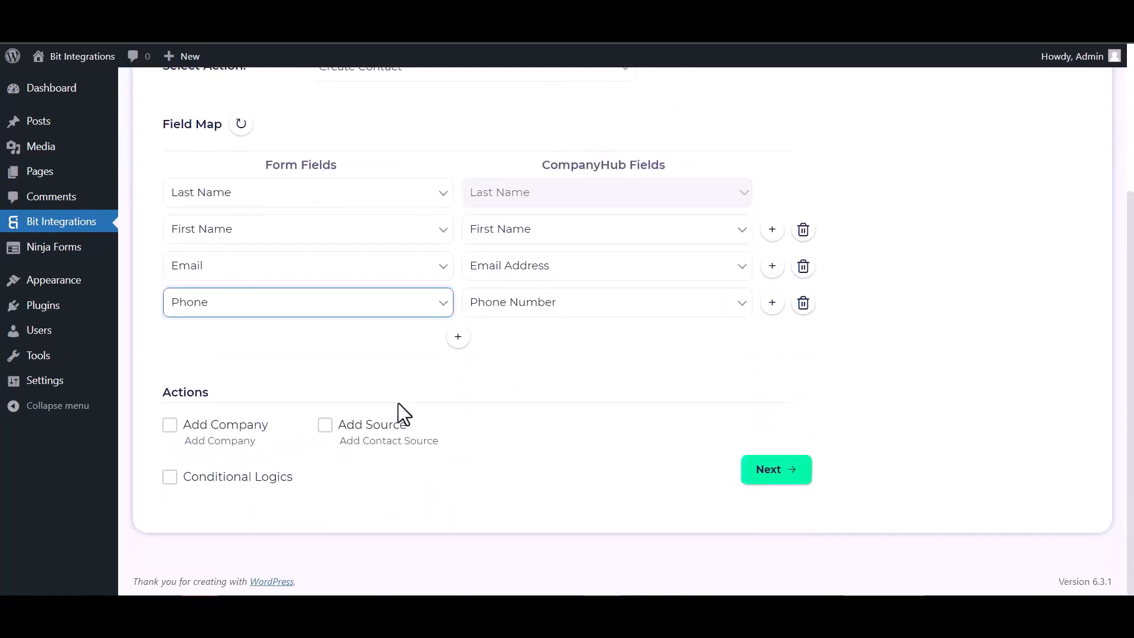
click(170, 477)
scroll(413, 455, down, 3)
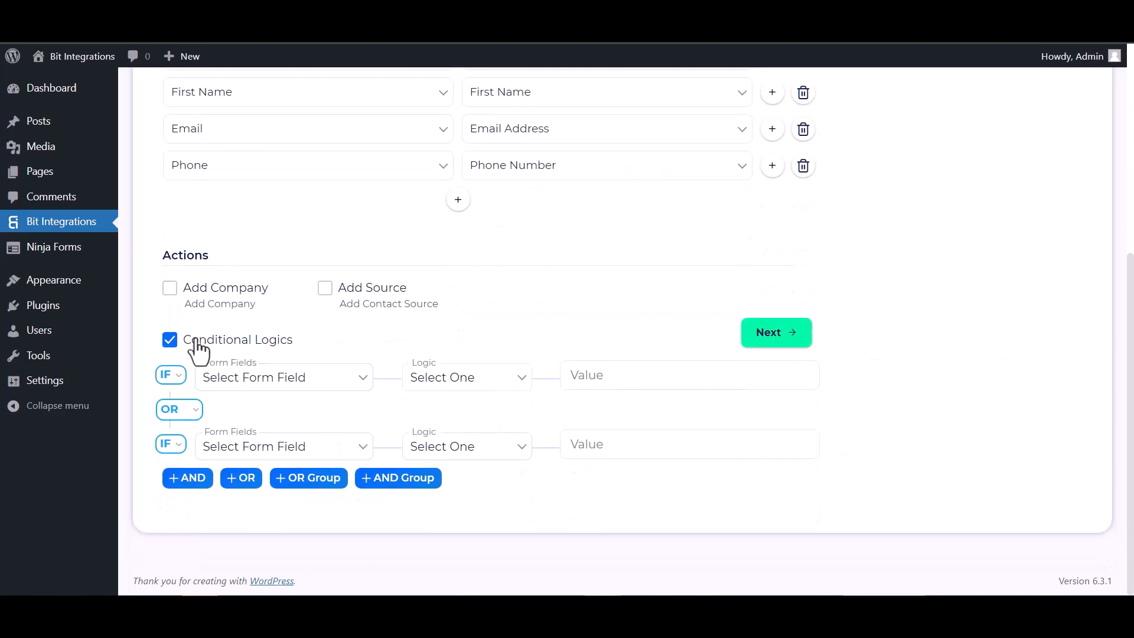
click(169, 339)
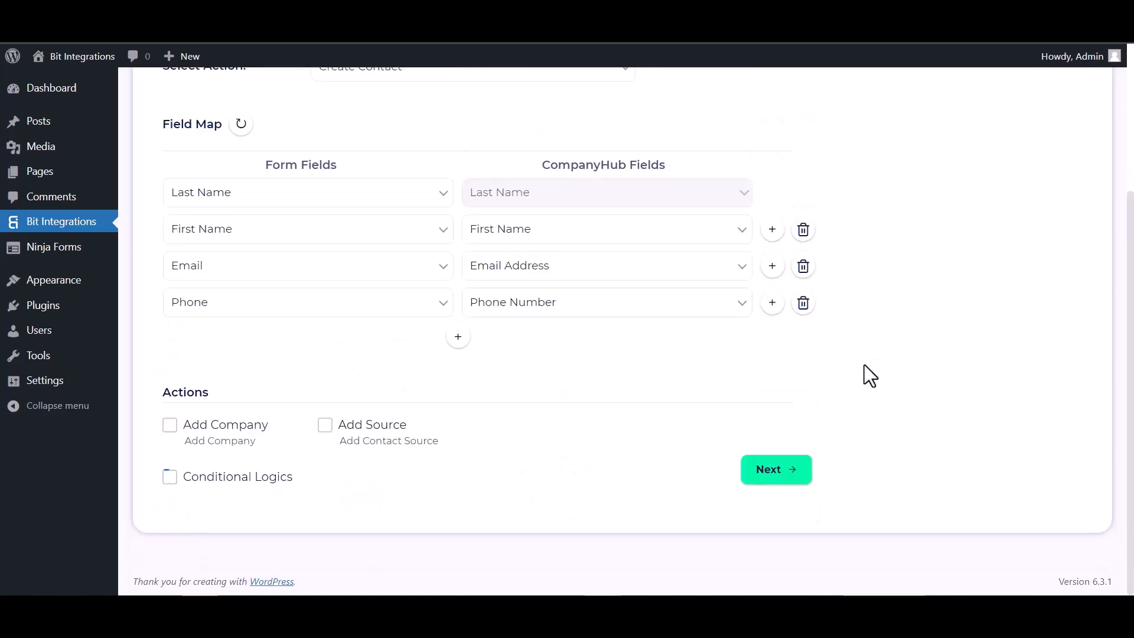
click(793, 479)
click(627, 289)
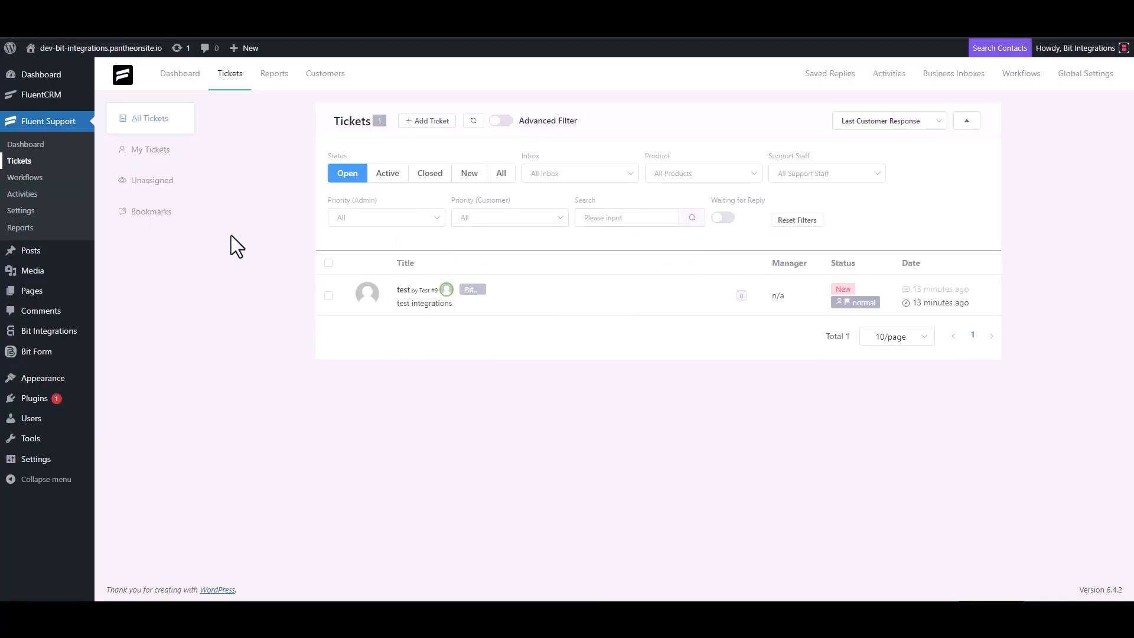
Start a new ticket, search the support e-mail, and choose to create a new contact
click(427, 121)
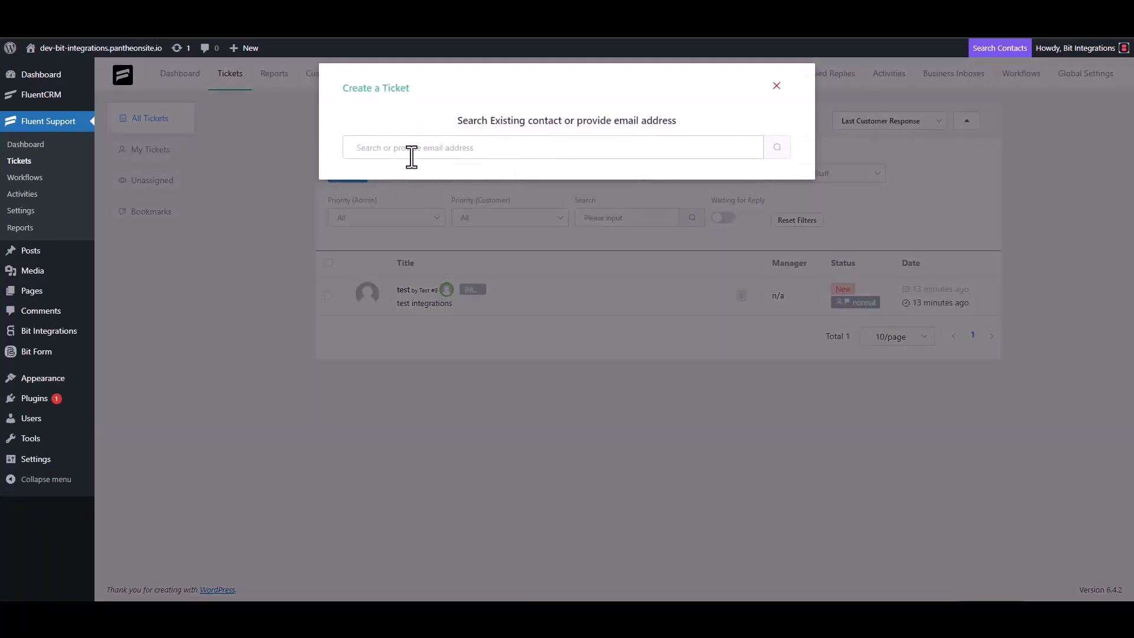
click(412, 154)
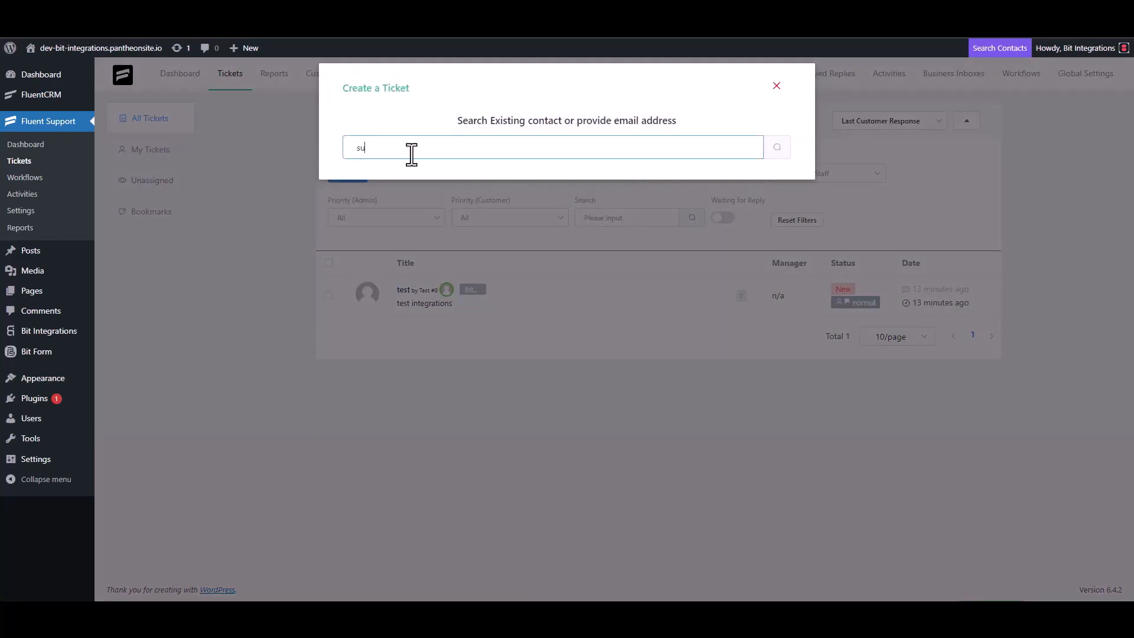
click(777, 155)
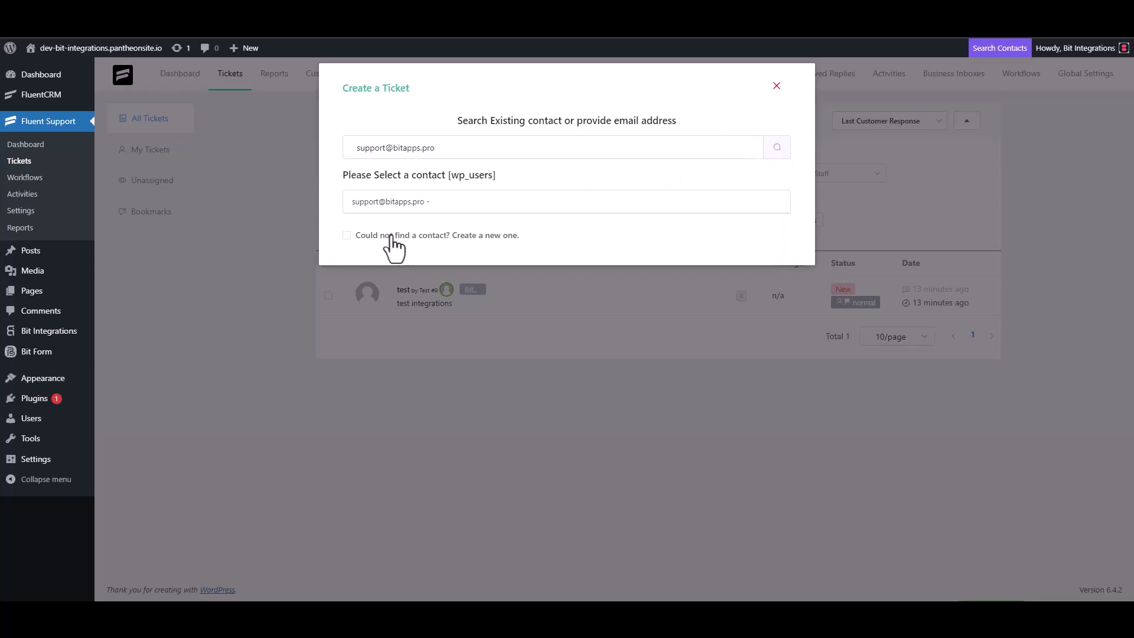
click(397, 236)
Enter the contact's first name 'Bit', last name and support e-mail, then continue
click(397, 233)
text(B)
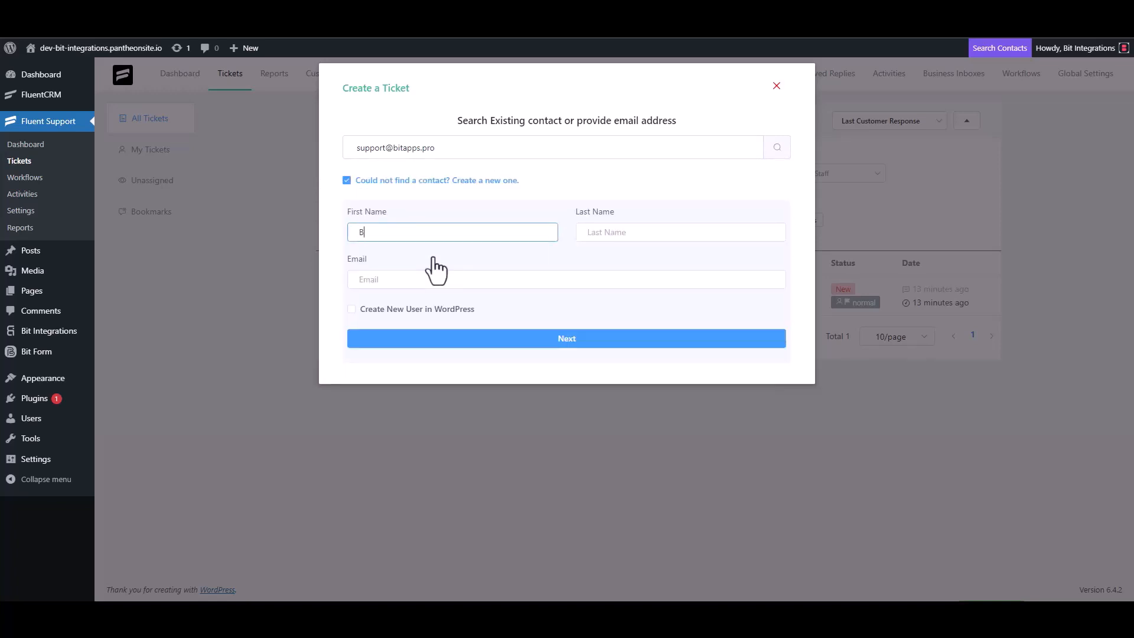
text(it)
click(613, 236)
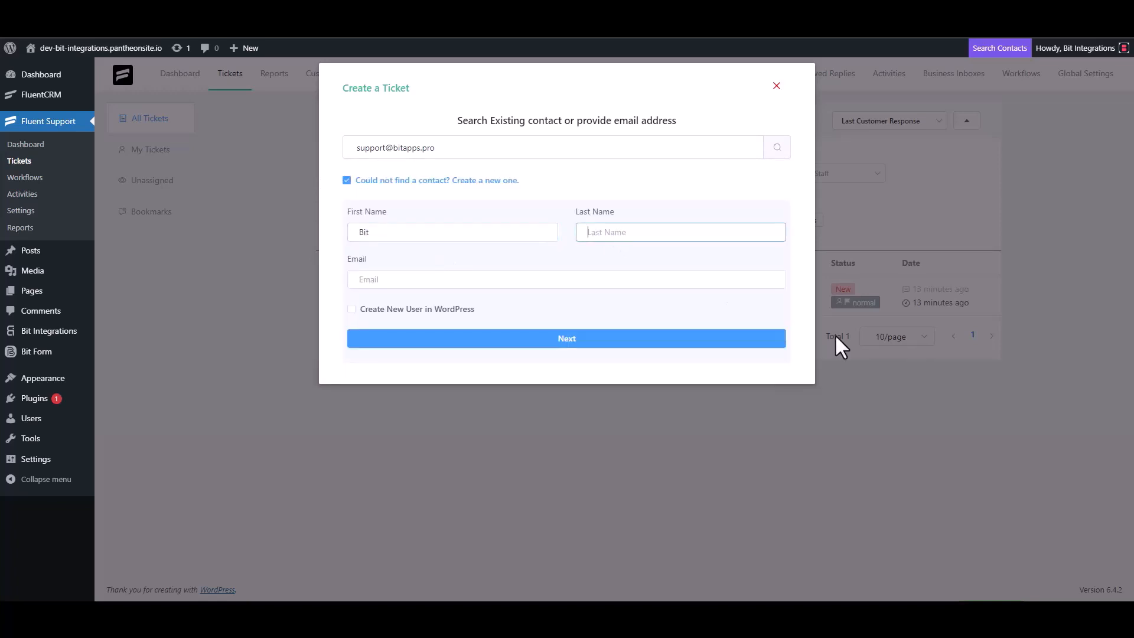
text(Integratio)
text(ns)
click(449, 281)
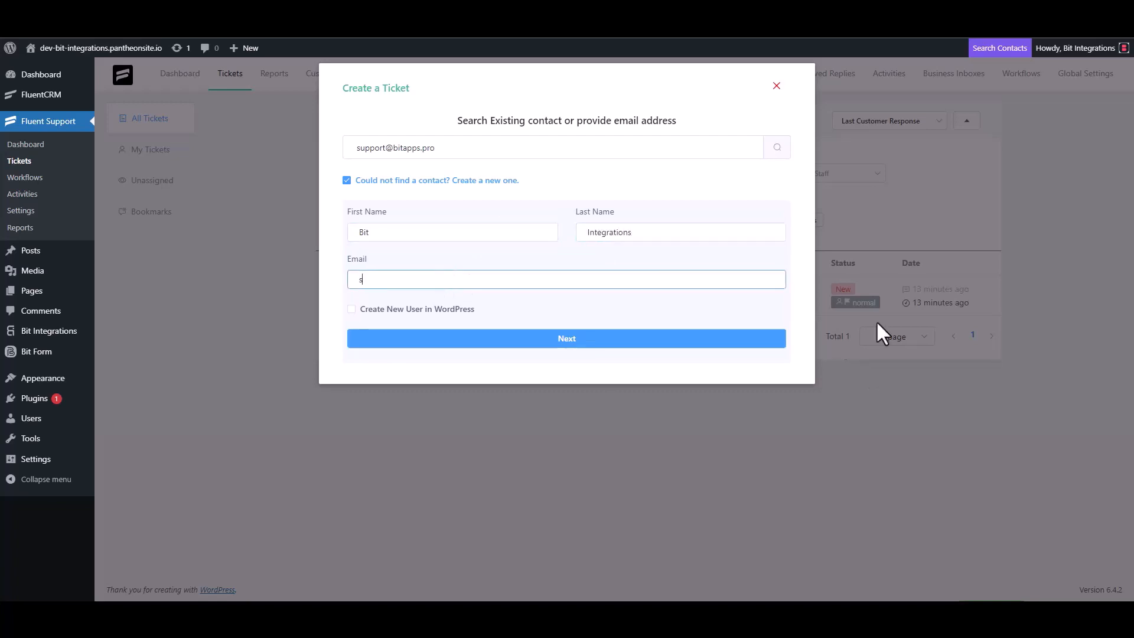
click(602, 343)
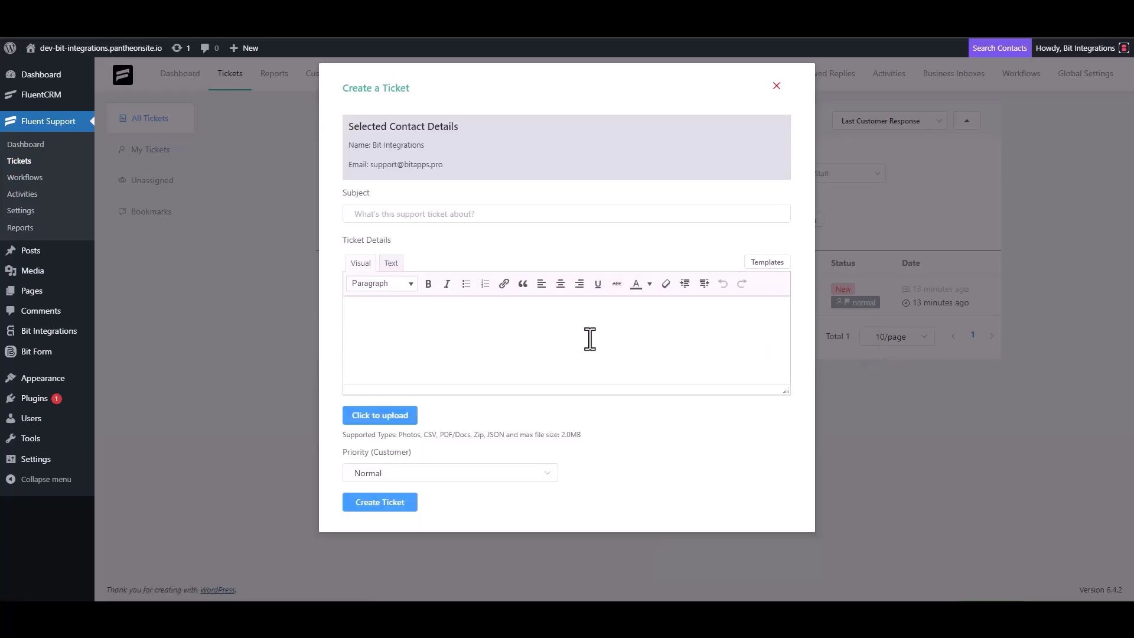
Submit the ticket with subject 'bit integrations' and details 'bit Integrations'
click(435, 214)
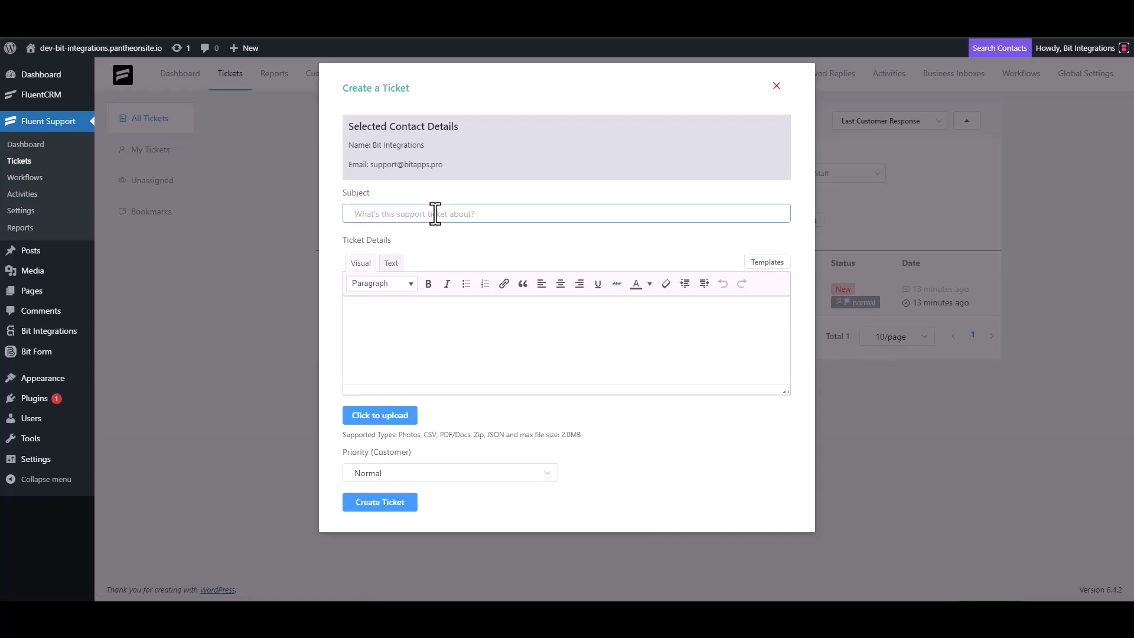
text(bit integrations)
click(412, 313)
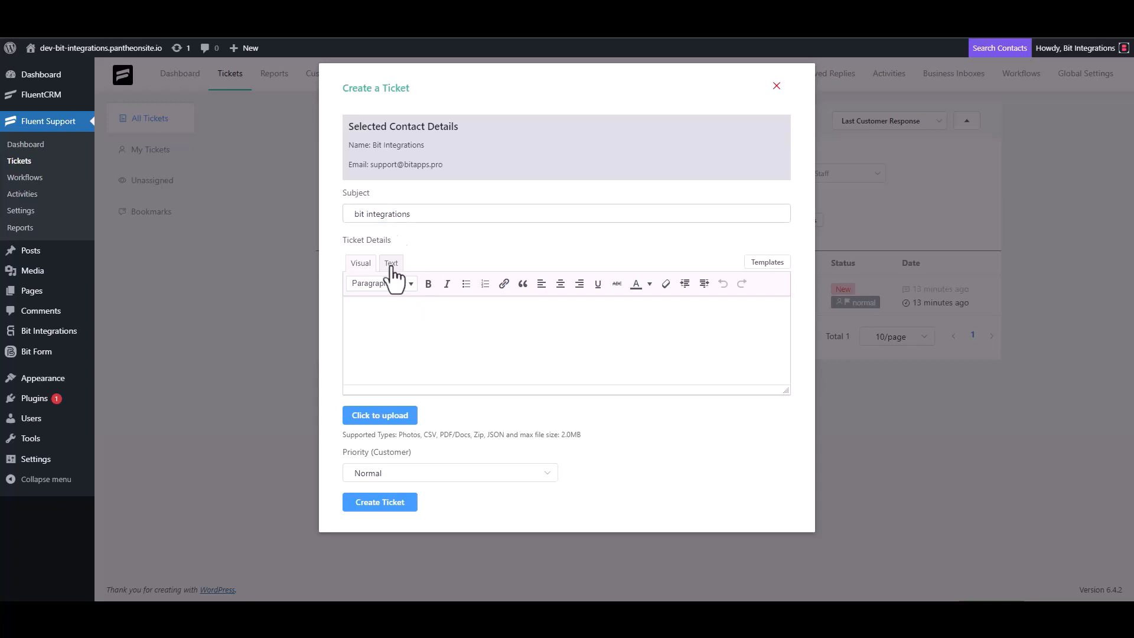
text(bit Integrations)
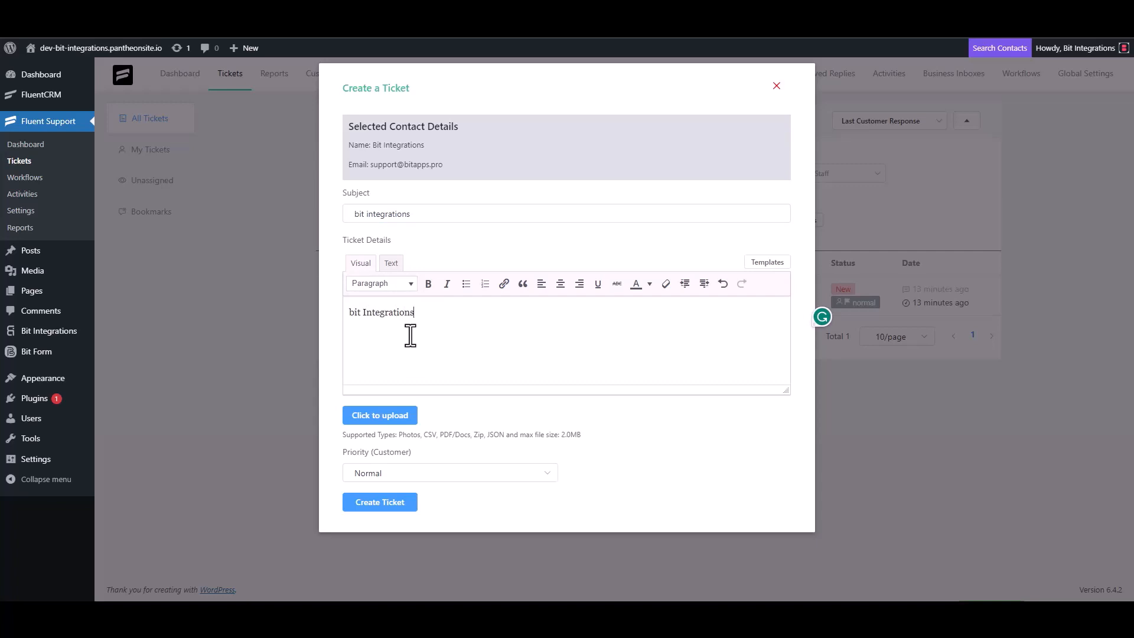
click(383, 504)
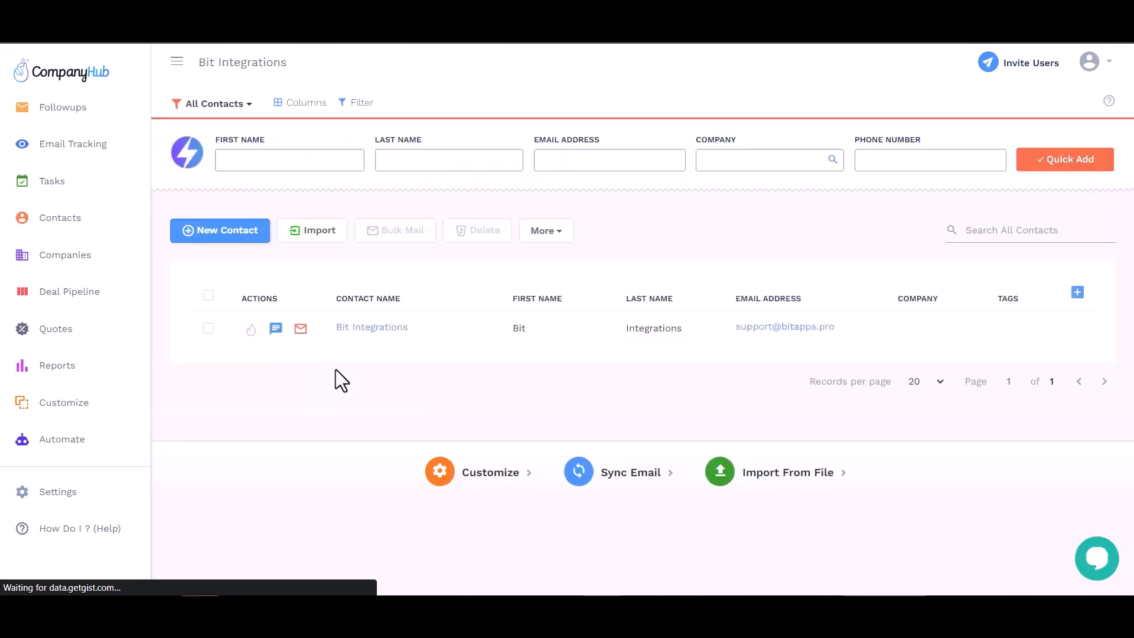
Verify the new contact's first name, last name, e-mail and company, then open its Overview page
click(583, 327)
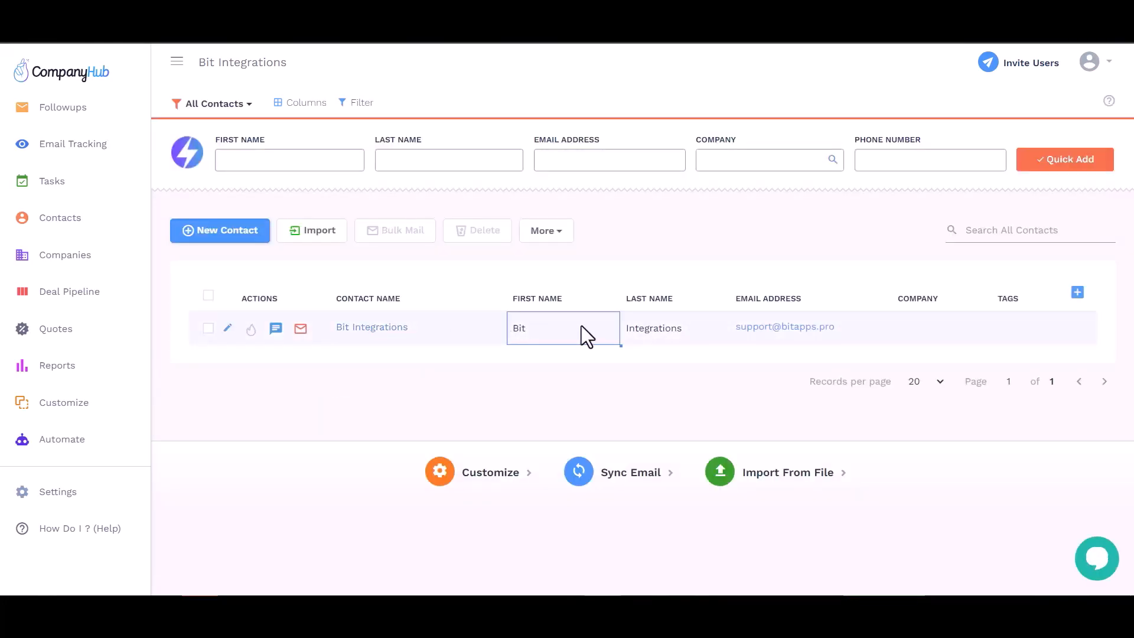
click(656, 329)
click(834, 340)
click(926, 334)
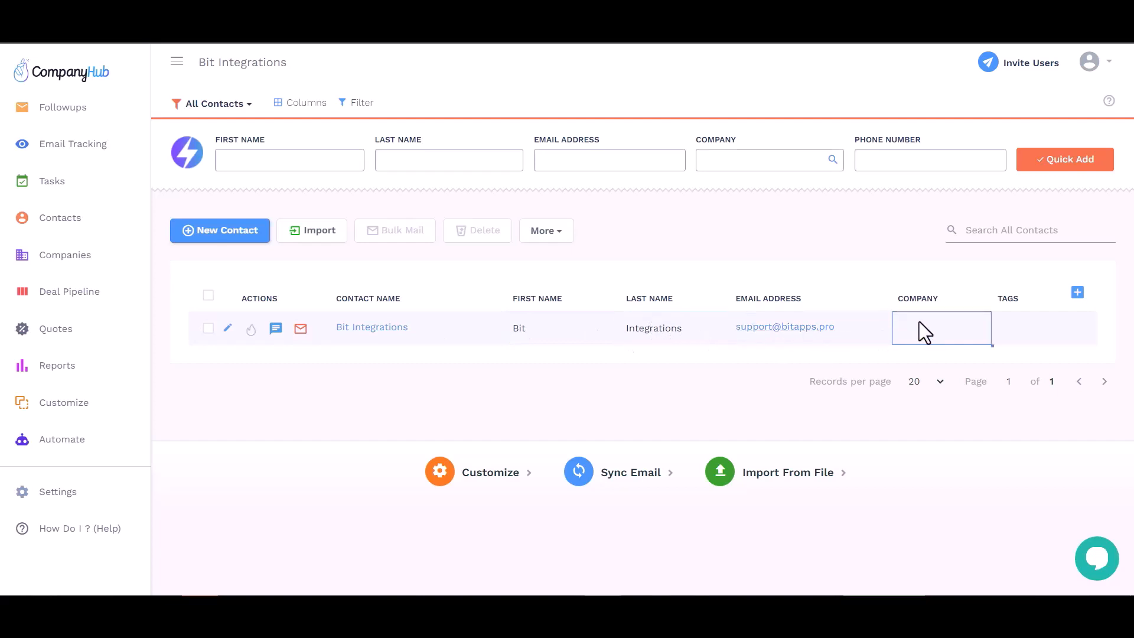
click(367, 328)
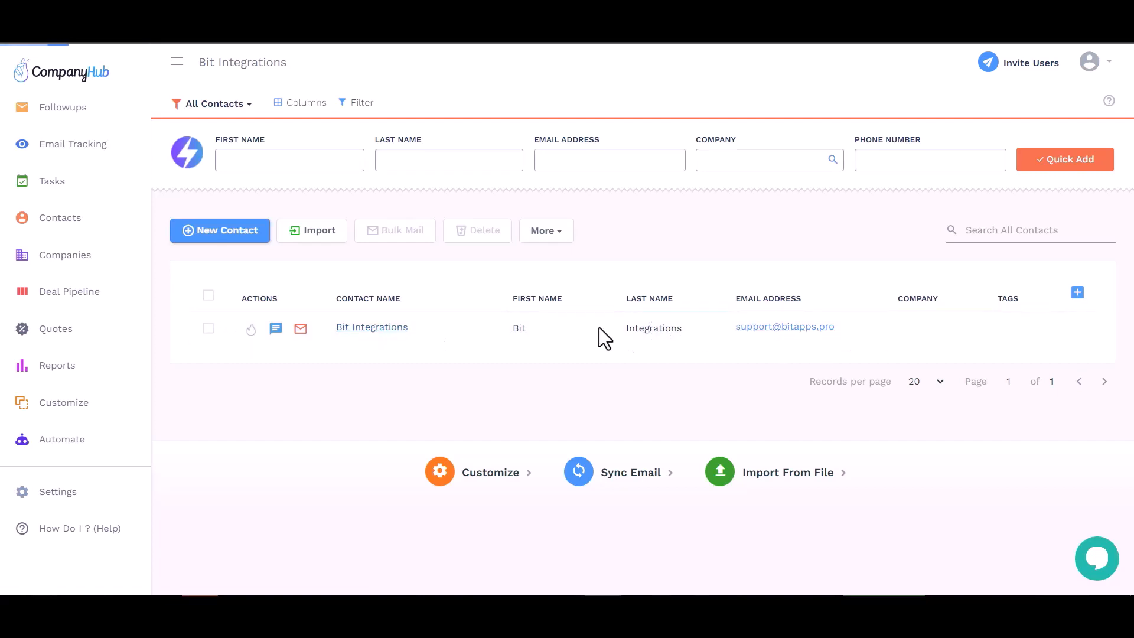